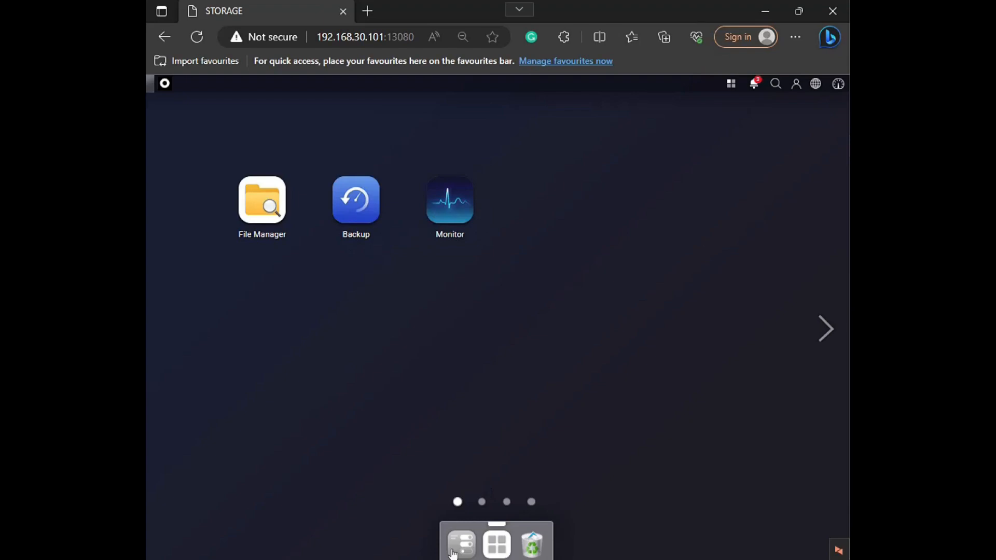
Step: Open the shared folder management page in the Control Panel and look at the shared folder settings
{"action": "left_click", "coordinate": [459, 545]}
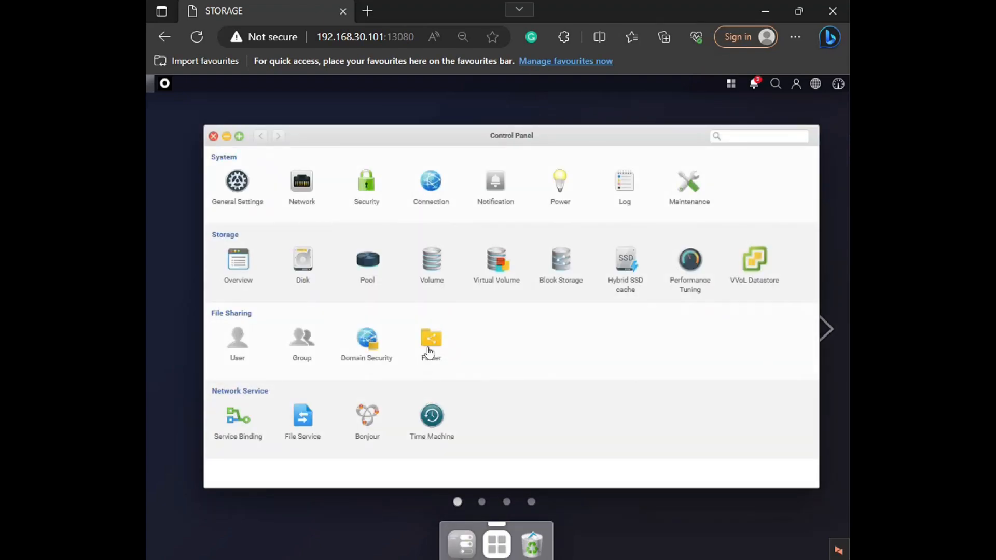
{"action": "left_click", "coordinate": [431, 341]}
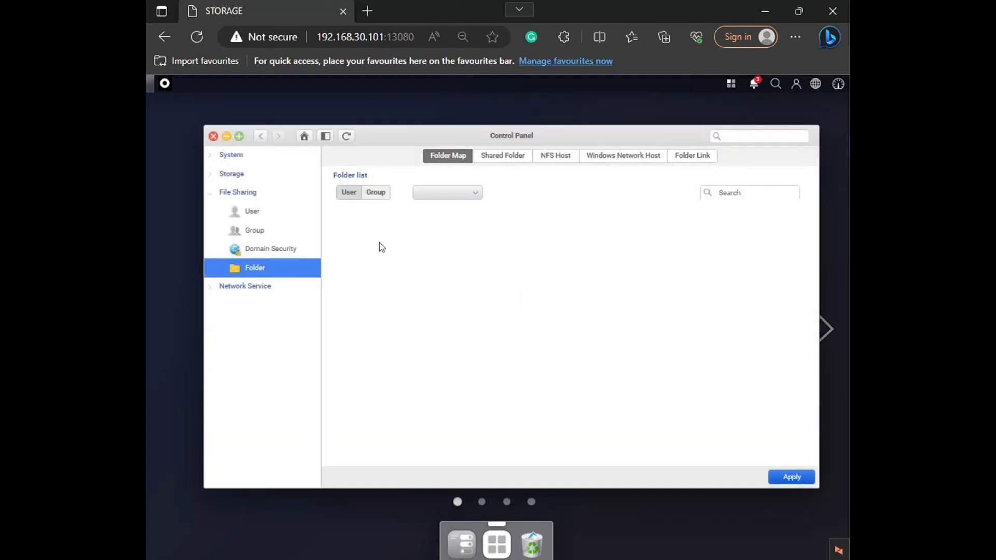
{"action": "left_click", "coordinate": [490, 158]}
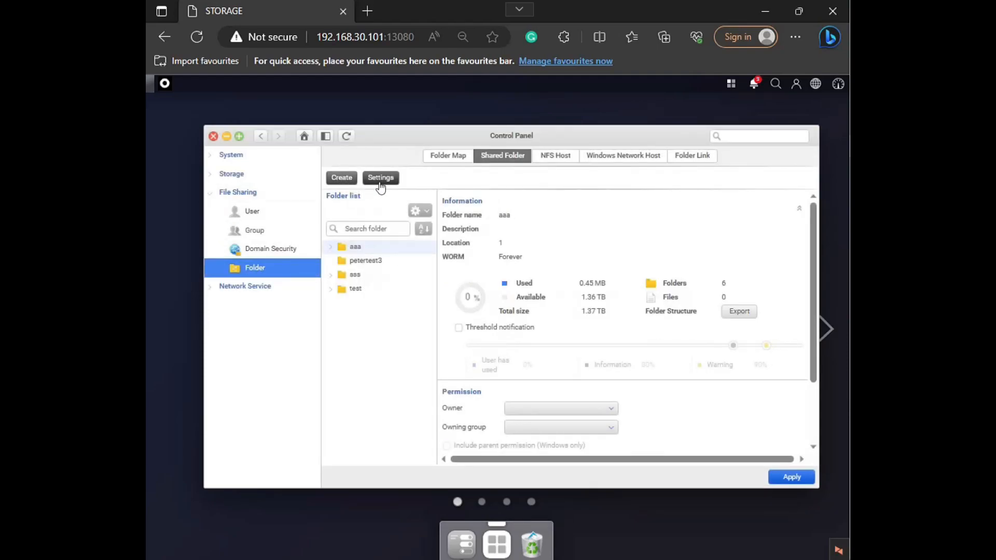
{"action": "left_click", "coordinate": [377, 179]}
{"action": "left_click", "coordinate": [659, 369]}
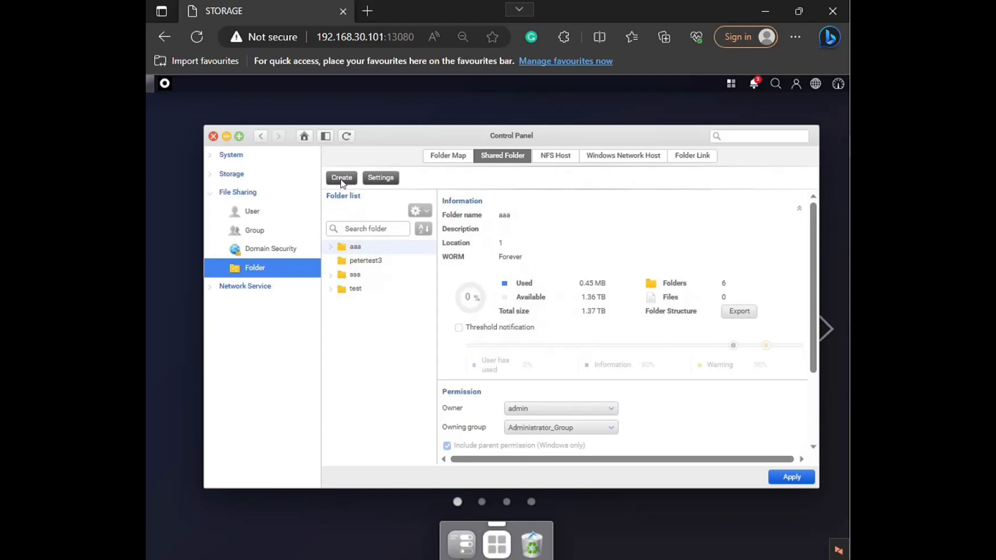
Step: Create a shared folder named ACL1 in location 1 with the recycle bin enabled
{"action": "left_click", "coordinate": [342, 179]}
{"action": "left_click", "coordinate": [553, 339]}
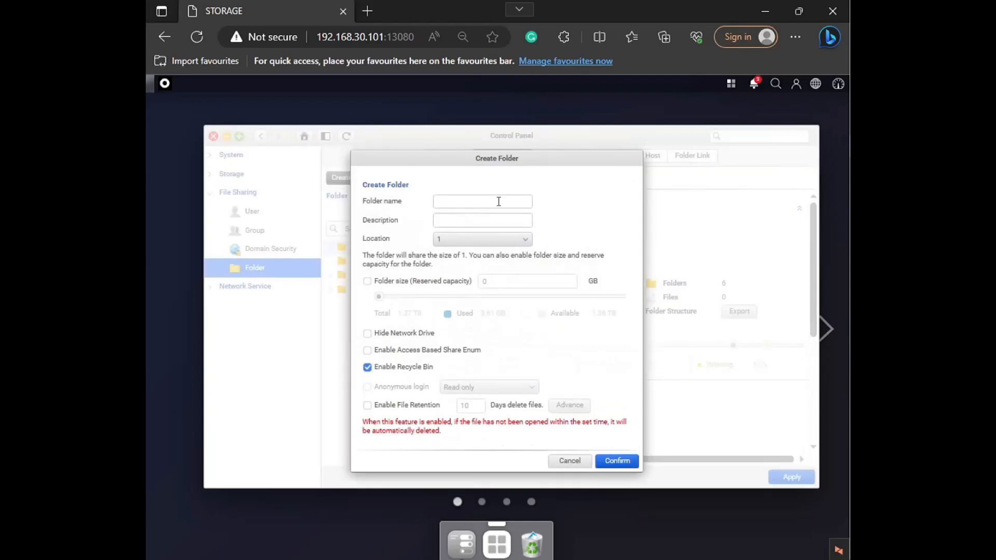
{"action": "left_click", "coordinate": [476, 200]}
{"action": "left_click", "coordinate": [616, 461]}
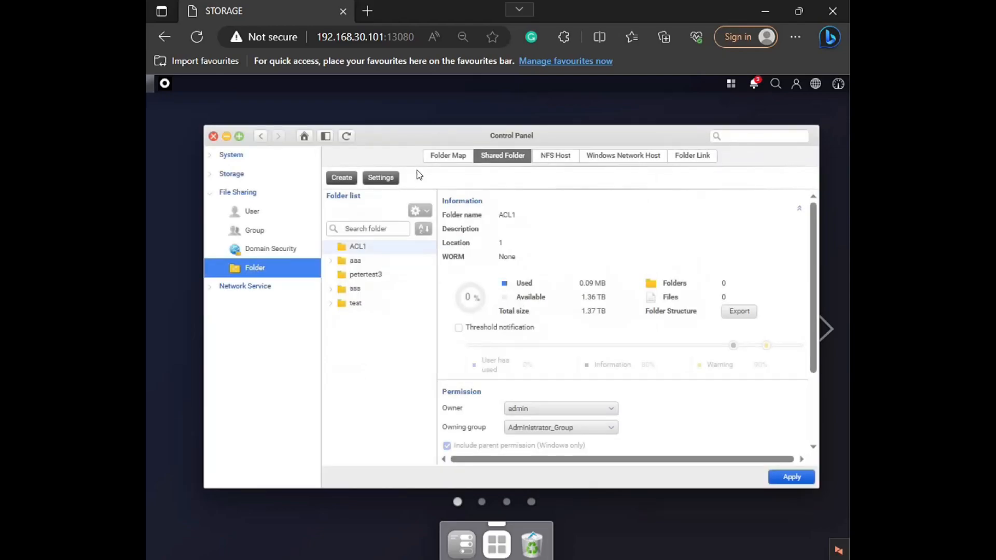
{"action": "left_click", "coordinate": [341, 177]}
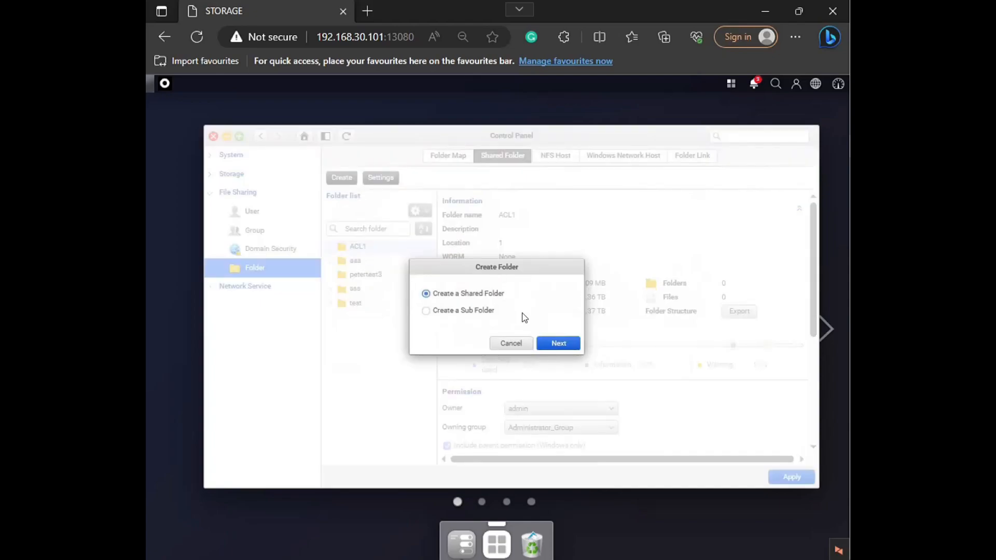
{"action": "left_click", "coordinate": [559, 342]}
{"action": "left_click", "coordinate": [458, 203]}
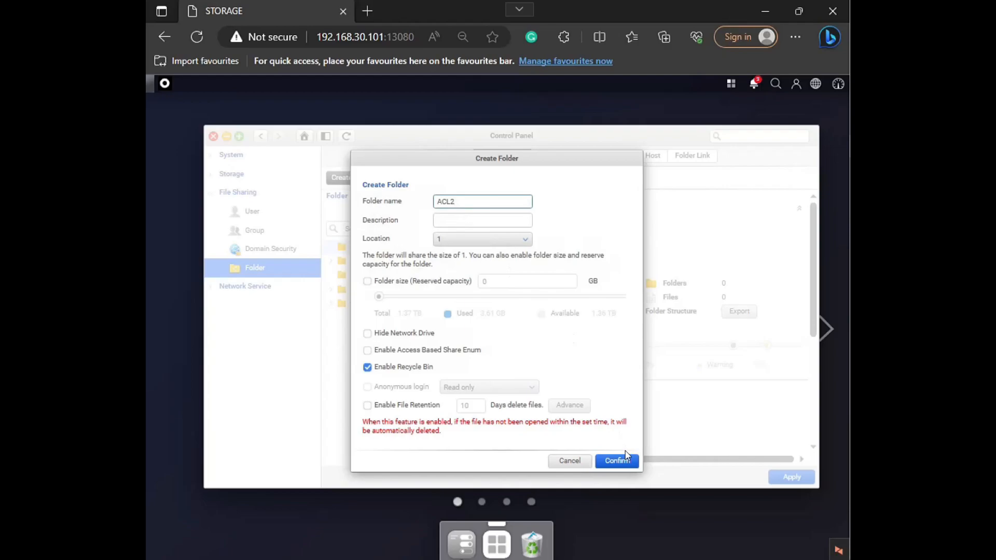
{"action": "left_click", "coordinate": [569, 460]}
Step: Create a subfolder named ACL2 inside the shared folder ACL1
{"action": "left_click", "coordinate": [341, 177]}
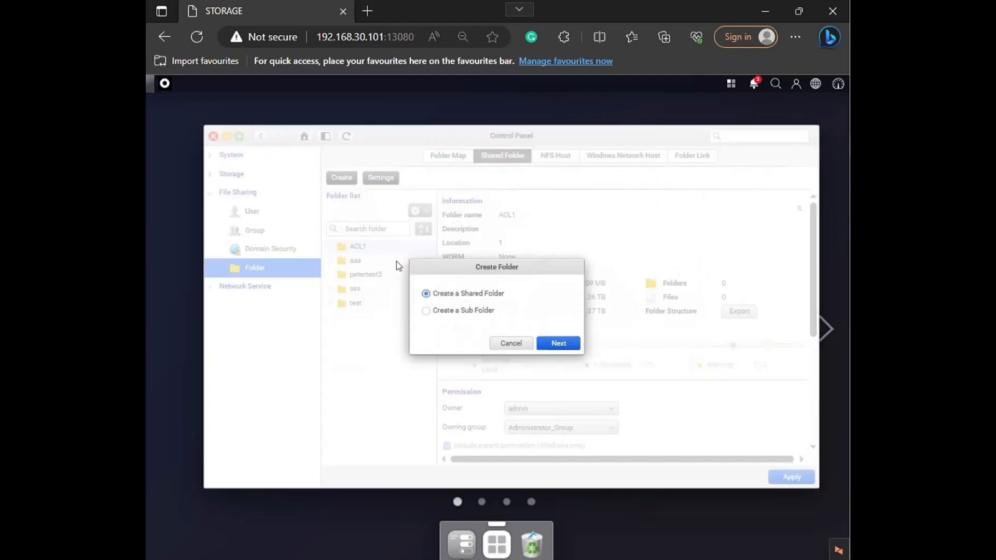
{"action": "left_click", "coordinate": [462, 310]}
{"action": "left_click", "coordinate": [558, 343]}
{"action": "left_click", "coordinate": [512, 283]}
{"action": "type", "text": "ACL2"}
{"action": "left_click", "coordinate": [588, 356]}
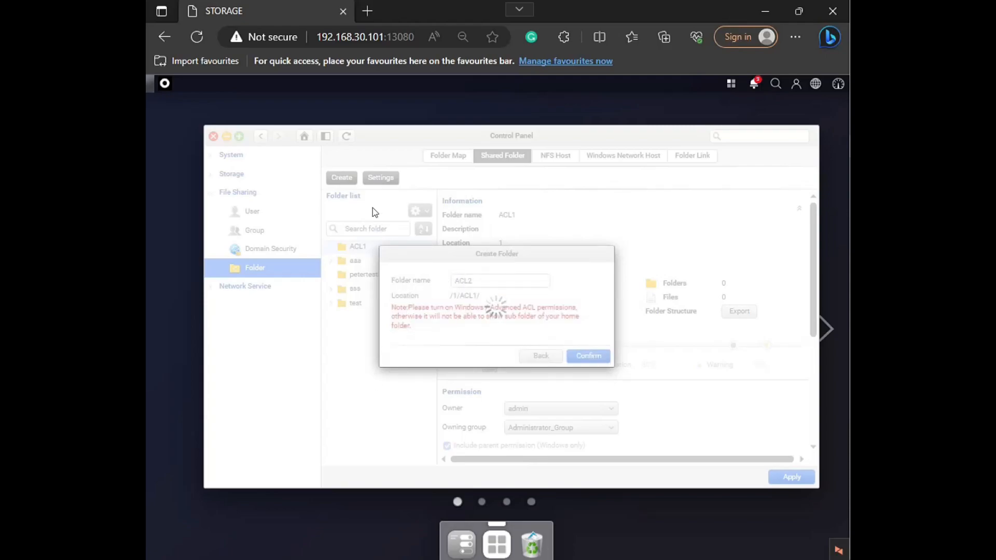
Step: Create a second subfolder named ACL3 inside the shared folder ACL1
{"action": "left_click", "coordinate": [351, 179]}
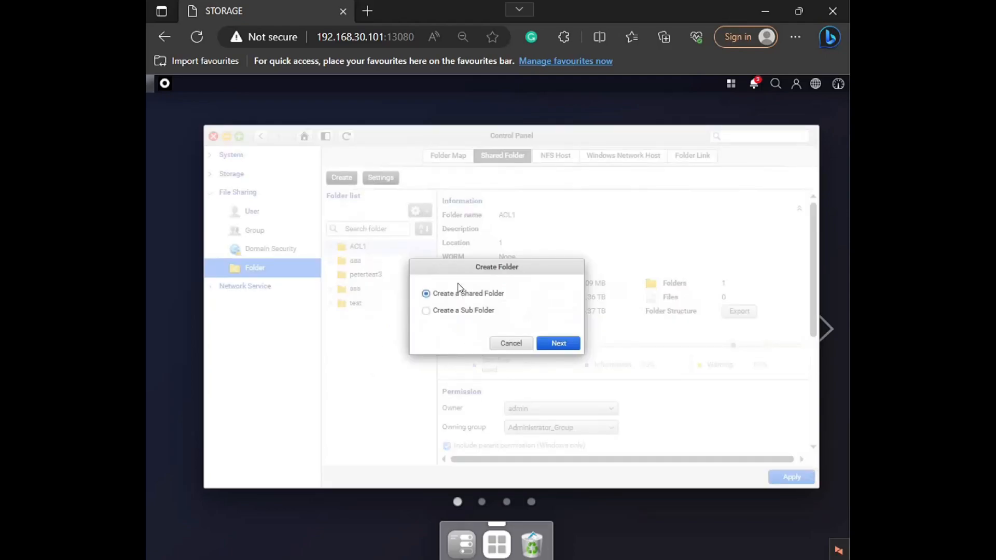
{"action": "left_click", "coordinate": [443, 311]}
{"action": "left_click", "coordinate": [555, 344]}
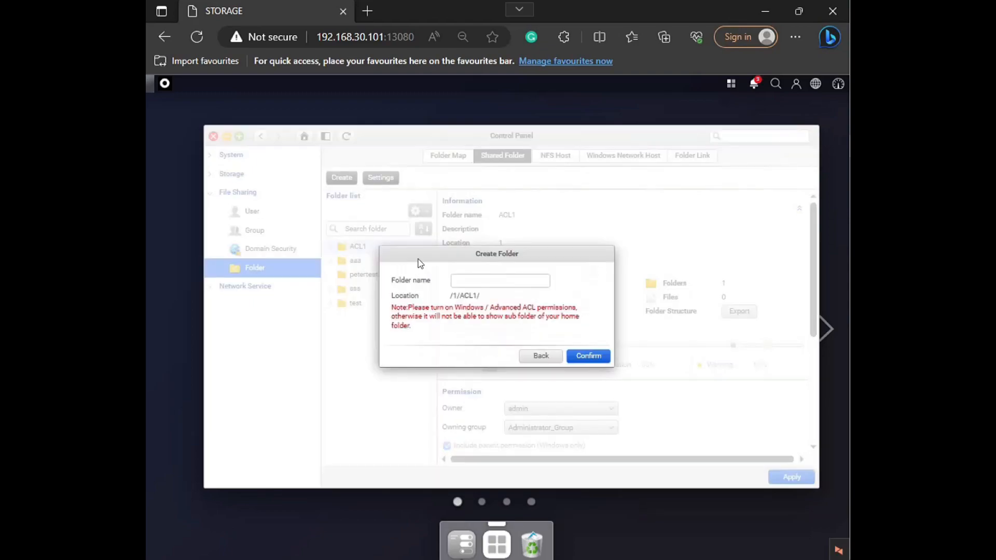
{"action": "left_click", "coordinate": [481, 282]}
{"action": "type", "text": "ACL23"}
{"action": "left_click", "coordinate": [384, 316]}
{"action": "double_click", "coordinate": [505, 286]}
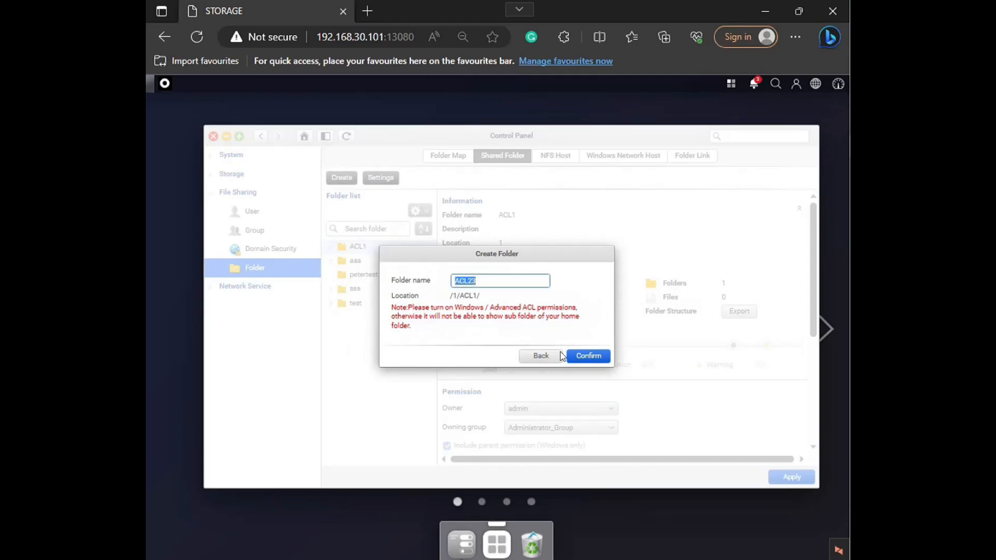
{"action": "left_click", "coordinate": [540, 355]}
{"action": "left_click", "coordinate": [449, 310]}
{"action": "left_click", "coordinate": [559, 343]}
{"action": "left_click", "coordinate": [487, 282]}
{"action": "left_click", "coordinate": [577, 357]}
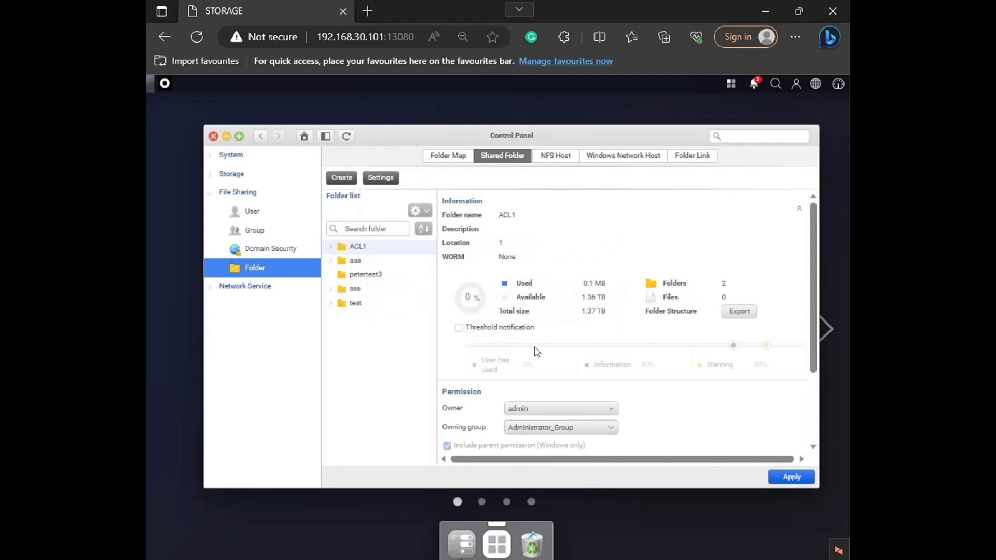
Step: Expand ACL1 in the folder list and bring up the user permission list of subfolder ACL2
{"action": "left_click", "coordinate": [330, 247]}
{"action": "left_click", "coordinate": [385, 271]}
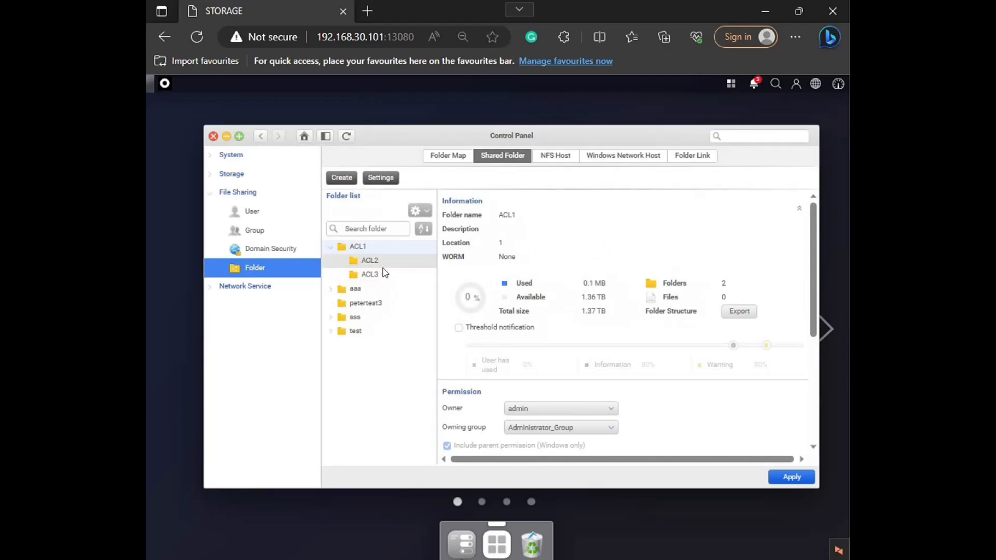
{"action": "left_click", "coordinate": [385, 247]}
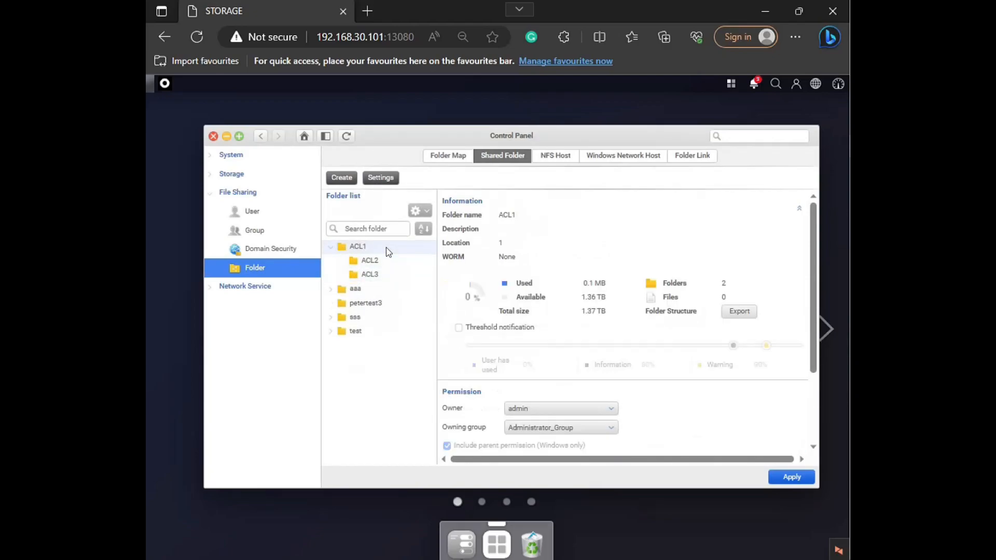
{"action": "left_click", "coordinate": [390, 262]}
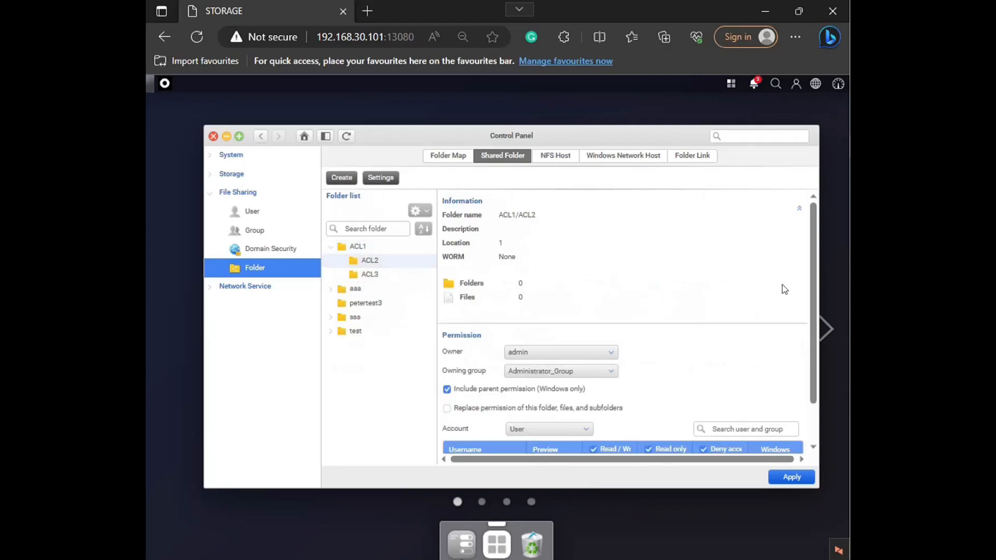
{"action": "left_click_drag", "start_coordinate": [816, 306], "coordinate": [807, 415]}
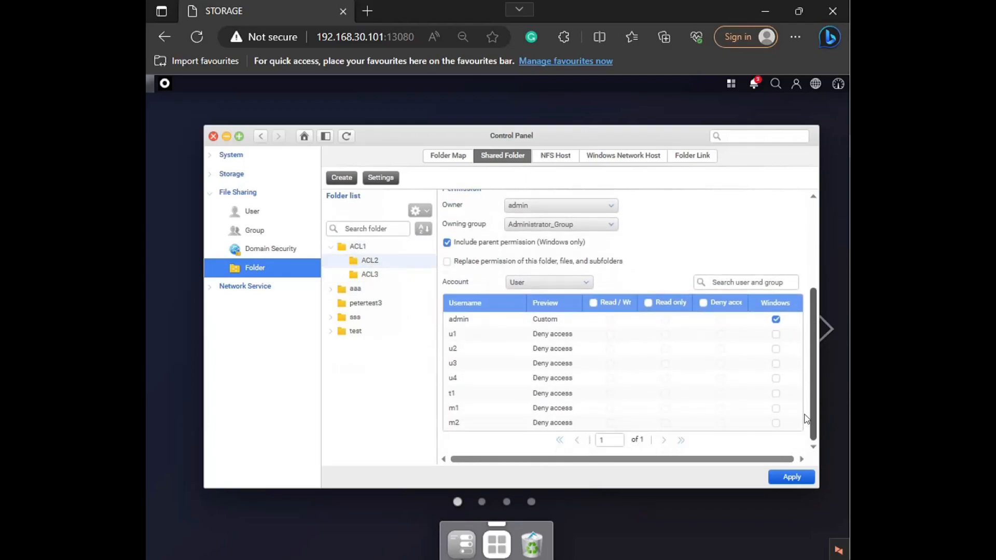
Step: Allow user m1 Read, Create files/Write data and Create folders/Append data in the Windows permissions of ACL2
{"action": "left_click", "coordinate": [773, 409]}
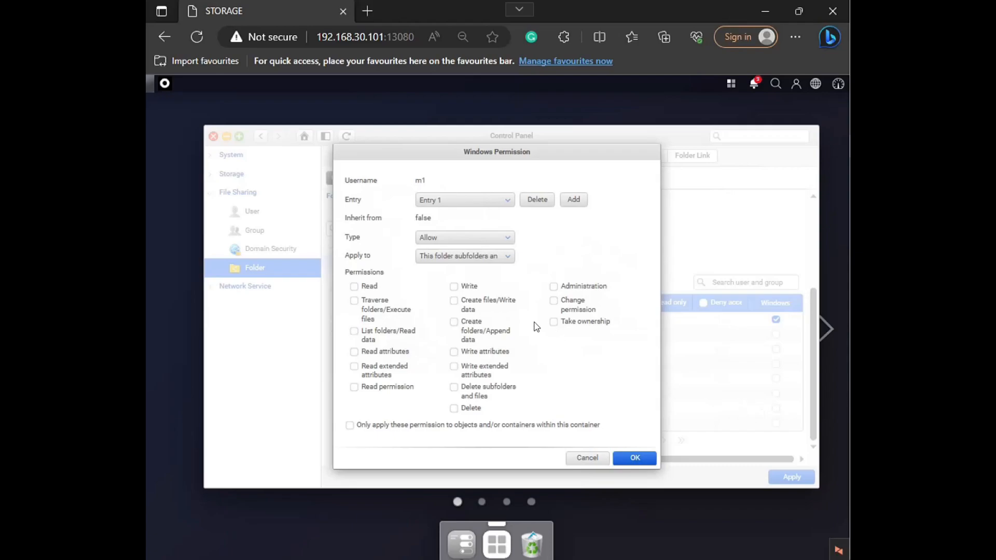
{"action": "left_click", "coordinate": [354, 287]}
{"action": "left_click", "coordinate": [454, 301]}
{"action": "left_click", "coordinate": [454, 322]}
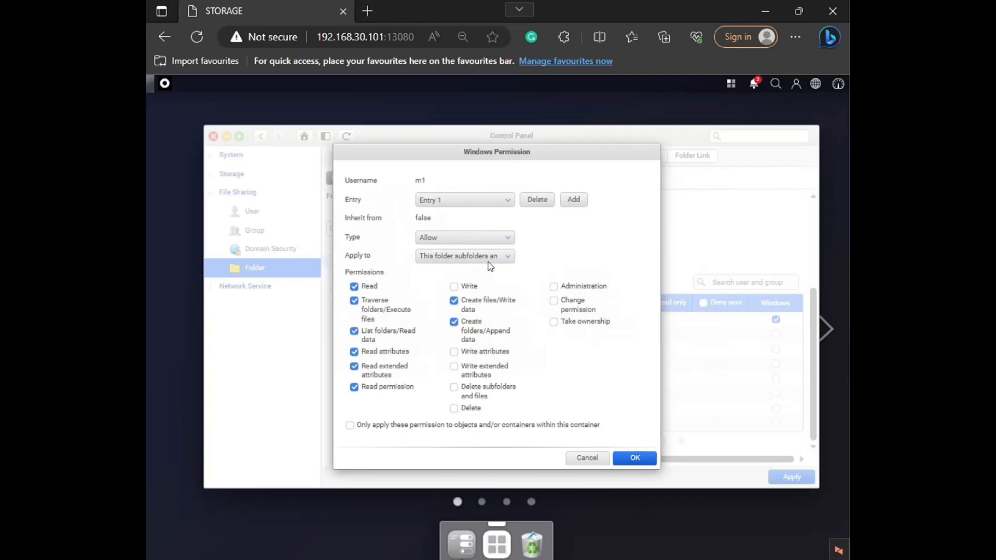
Step: Limit m1's entry to objects and containers within this container, apply it to this folder, subfolders and files, and confirm the permissions
{"action": "left_click", "coordinate": [461, 257]}
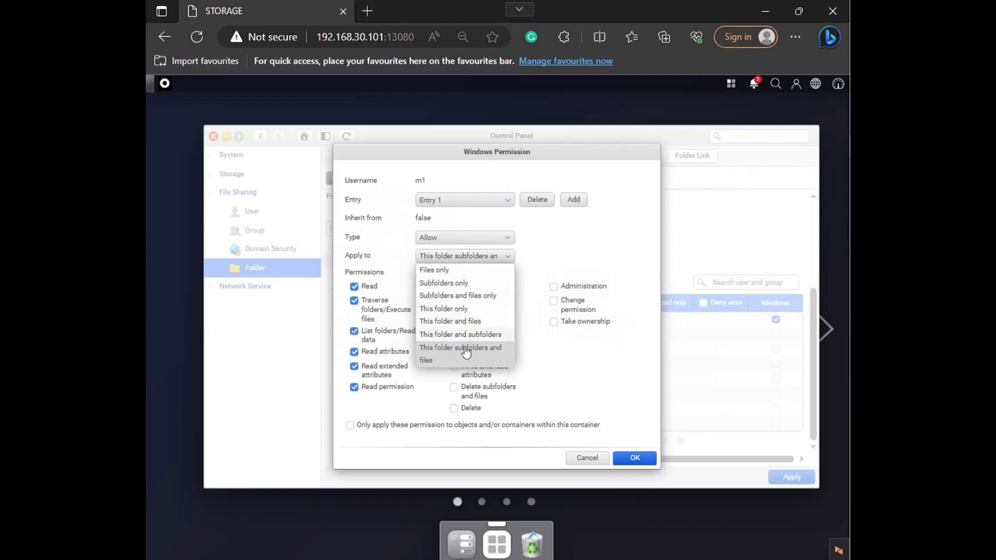
{"action": "left_click", "coordinate": [538, 256]}
{"action": "left_click", "coordinate": [349, 426]}
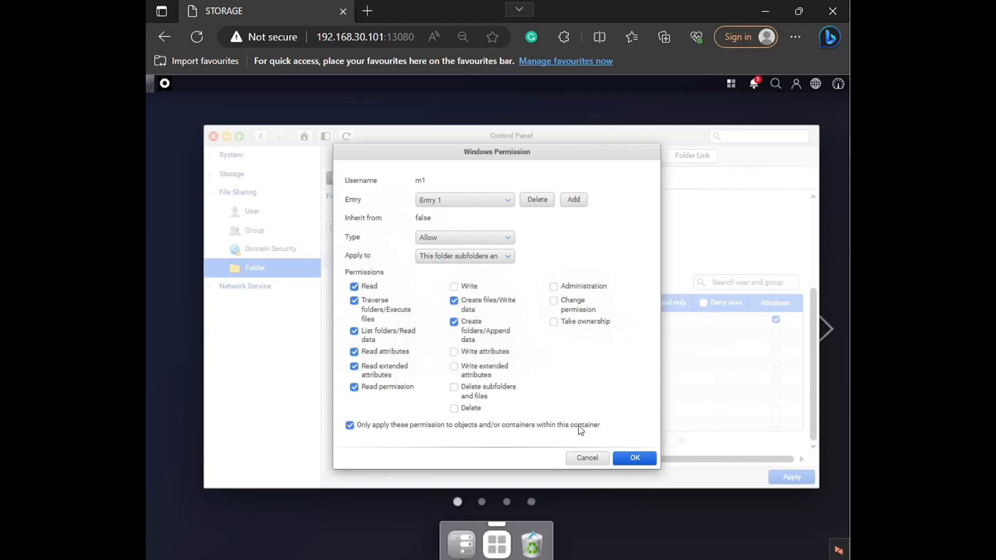
{"action": "left_click", "coordinate": [481, 256]}
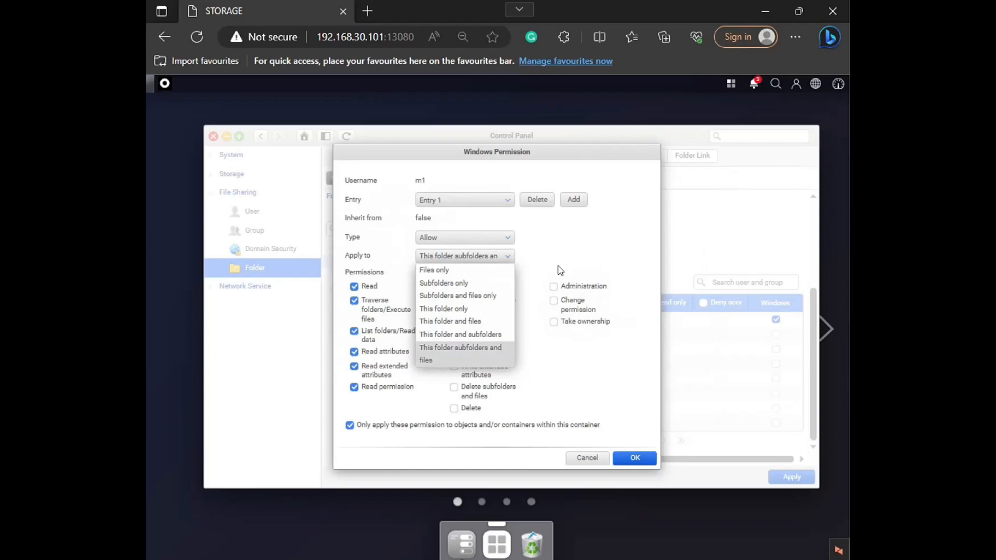
{"action": "left_click", "coordinate": [481, 286]}
{"action": "left_click", "coordinate": [493, 257]}
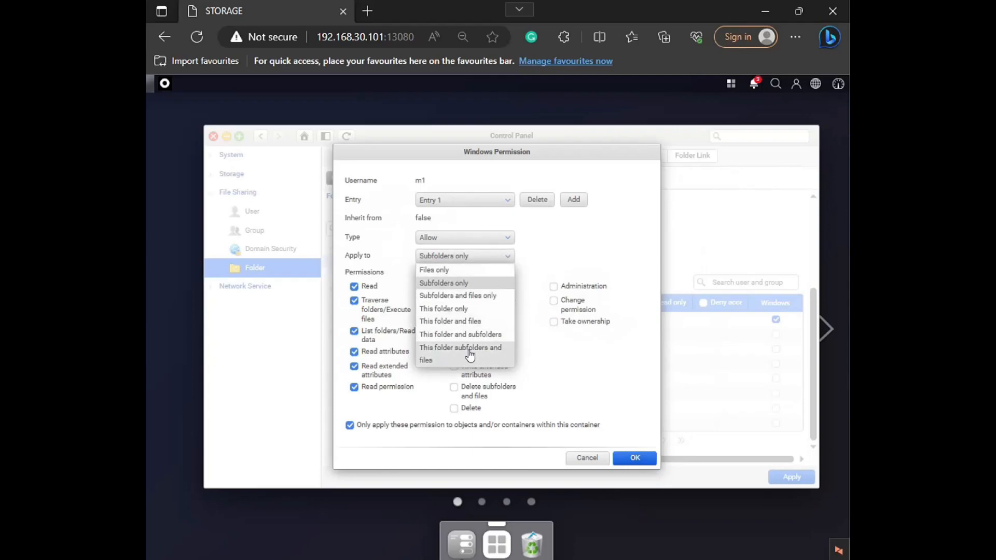
{"action": "left_click", "coordinate": [469, 353]}
{"action": "left_click", "coordinate": [634, 457]}
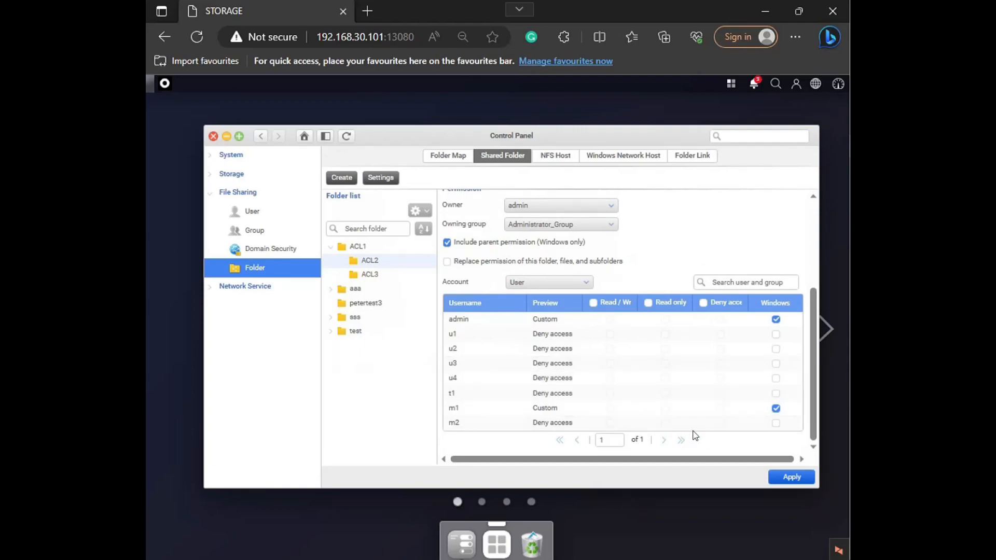
Step: Allow user m2 only the Read permission group on ACL2 and apply the folder's changes
{"action": "left_click", "coordinate": [775, 423]}
{"action": "left_click", "coordinate": [354, 287]}
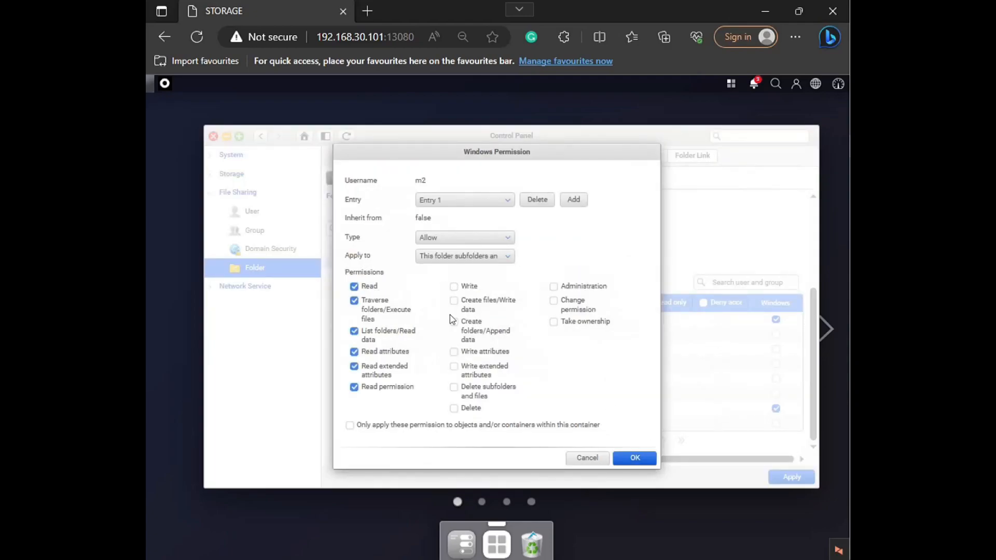
{"action": "left_click", "coordinate": [632, 457]}
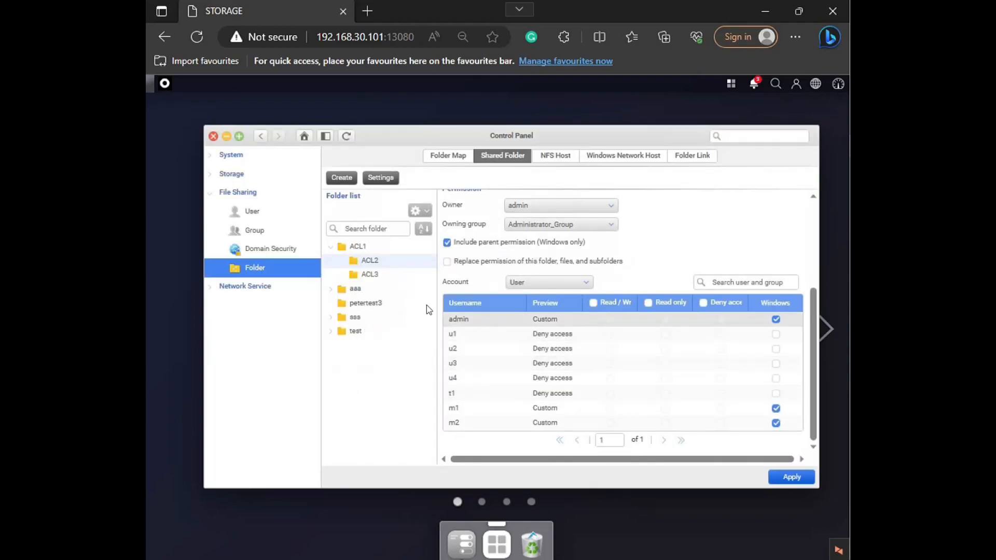
{"action": "left_click", "coordinate": [783, 477]}
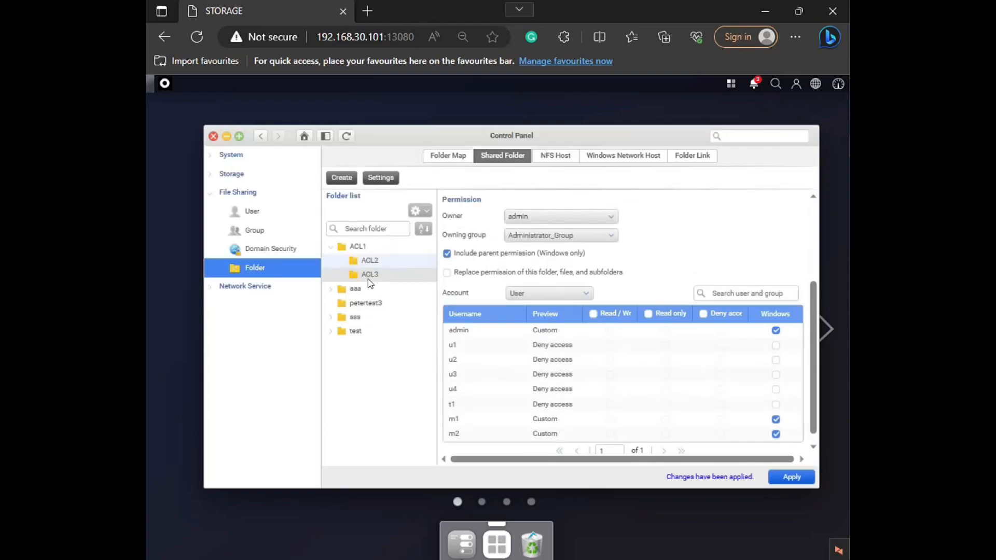
{"action": "left_click", "coordinate": [527, 236]}
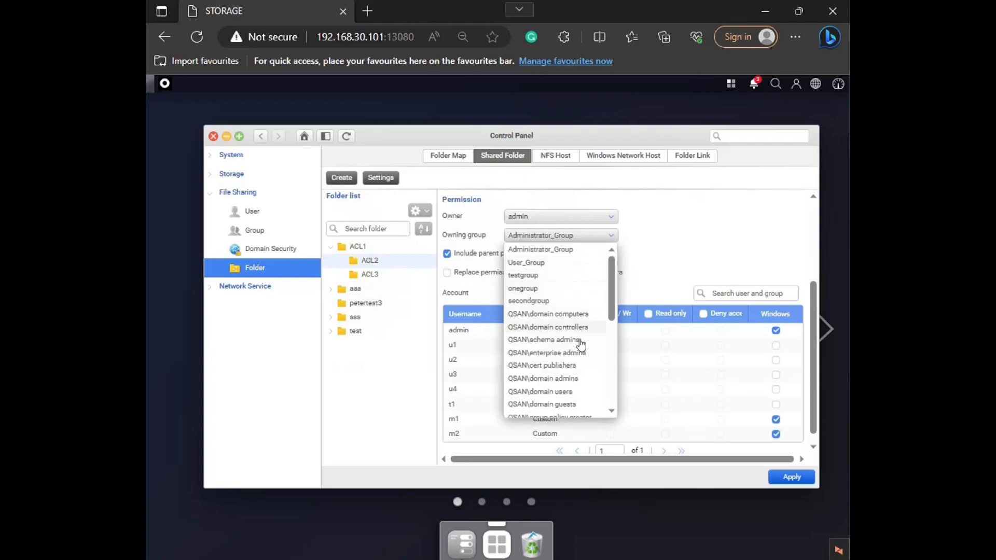
{"action": "left_click", "coordinate": [653, 269]}
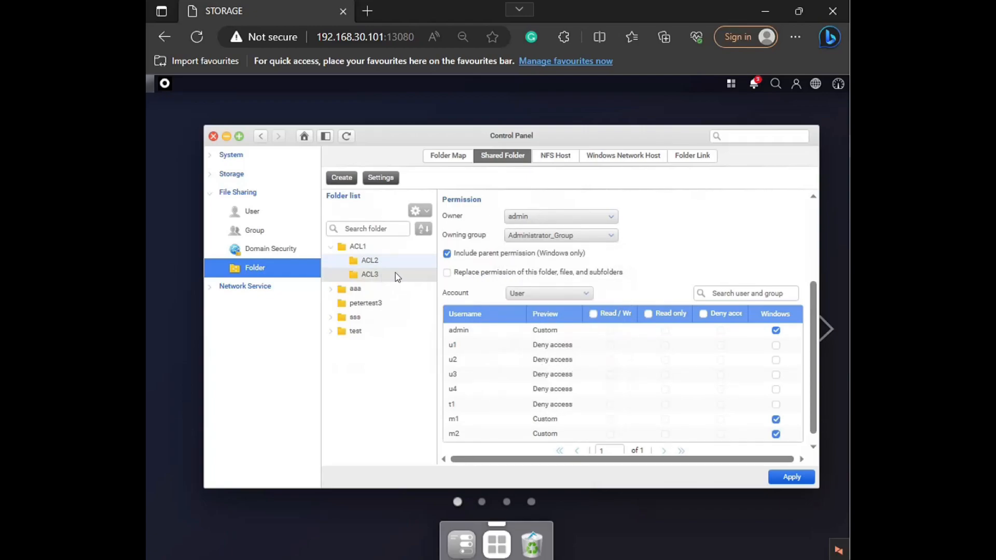
Step: Allow user m1 only the Read permission group in the Windows permissions of subfolder ACL3
{"action": "left_click", "coordinate": [397, 277]}
{"action": "left_click_drag", "start_coordinate": [812, 390], "coordinate": [812, 451]}
{"action": "left_click", "coordinate": [761, 414]}
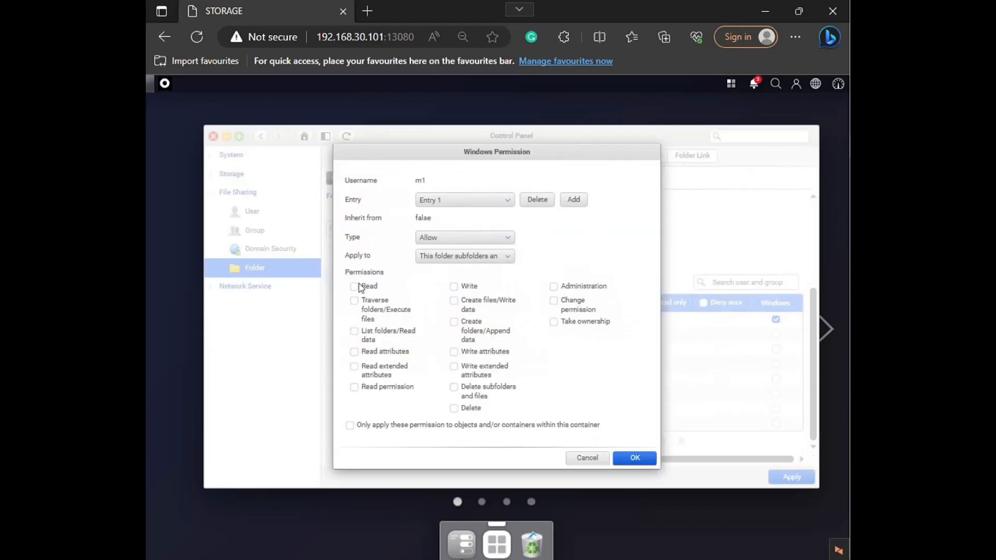
{"action": "left_click", "coordinate": [354, 286]}
{"action": "left_click", "coordinate": [636, 457]}
Step: Allow user m2 Read, Create files/Write data and Change permission in the Windows permissions of ACL3
{"action": "left_click", "coordinate": [766, 419]}
{"action": "left_click", "coordinate": [354, 287]}
{"action": "left_click", "coordinate": [454, 301]}
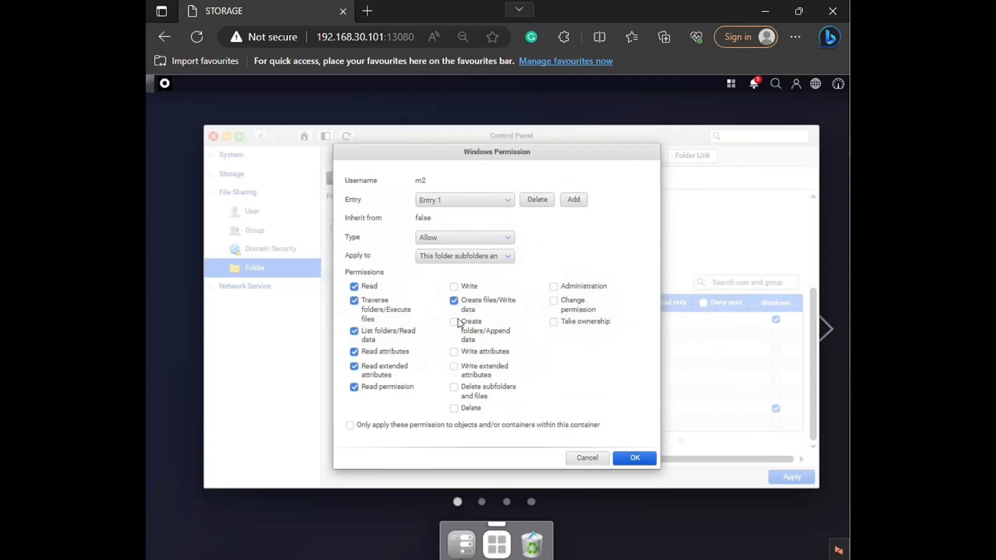
{"action": "left_click", "coordinate": [558, 306]}
{"action": "left_click", "coordinate": [633, 460]}
Step: Add the Delete permission to m2's entry on ACL3 and apply the folder's changes
{"action": "left_click", "coordinate": [776, 423]}
{"action": "left_click", "coordinate": [453, 408]}
{"action": "left_click", "coordinate": [634, 458]}
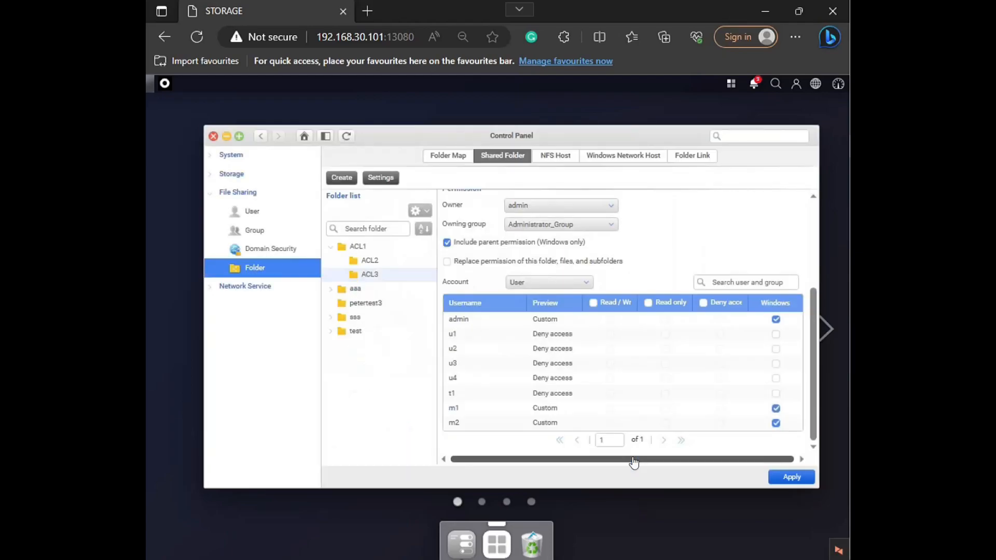
{"action": "left_click", "coordinate": [789, 477]}
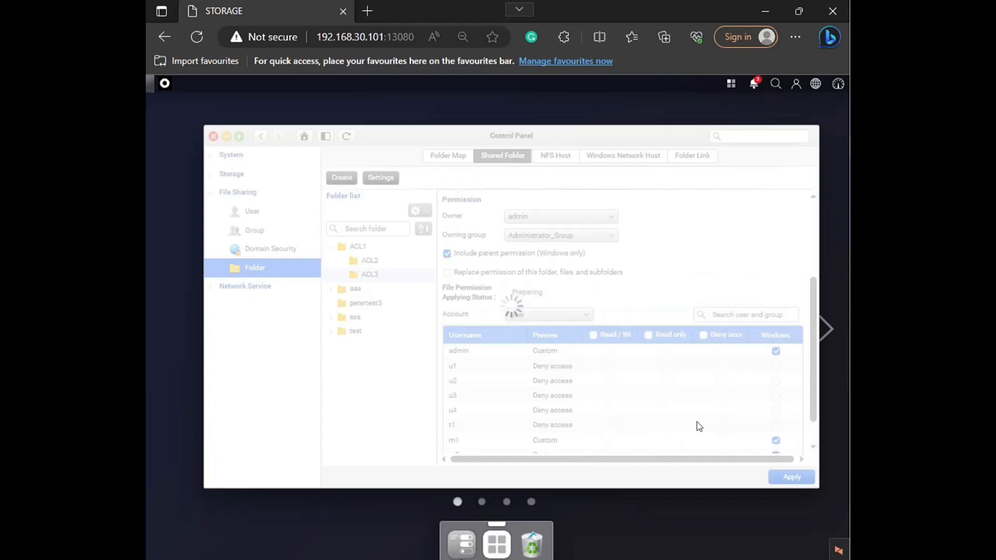
Step: Check the admin account's Windows permission entry on the shared folder ACL1 without changing it
{"action": "left_click", "coordinate": [363, 247]}
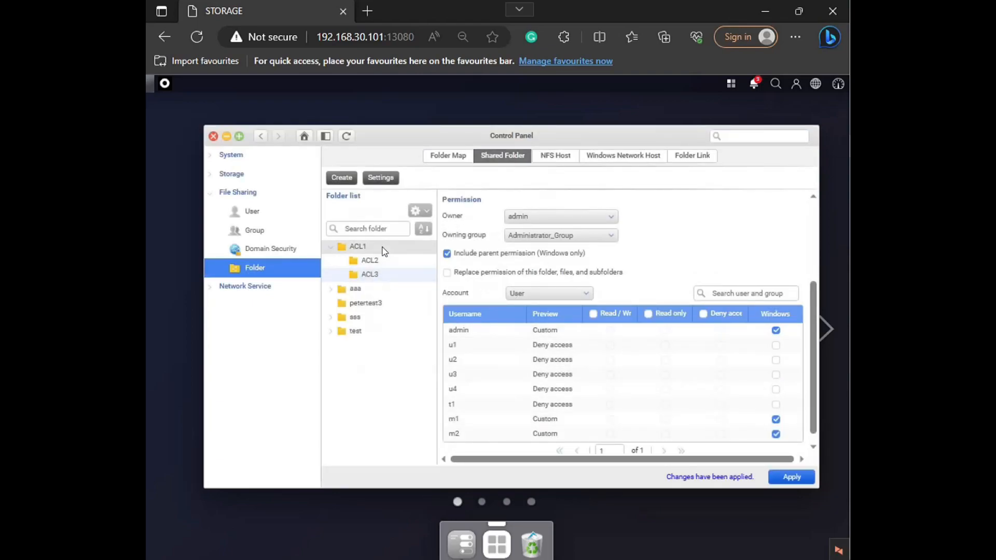
{"action": "scroll", "coordinate": [757, 363], "scroll_direction": "down", "scroll_amount": 2}
{"action": "scroll", "coordinate": [757, 365], "scroll_direction": "down", "scroll_amount": 1}
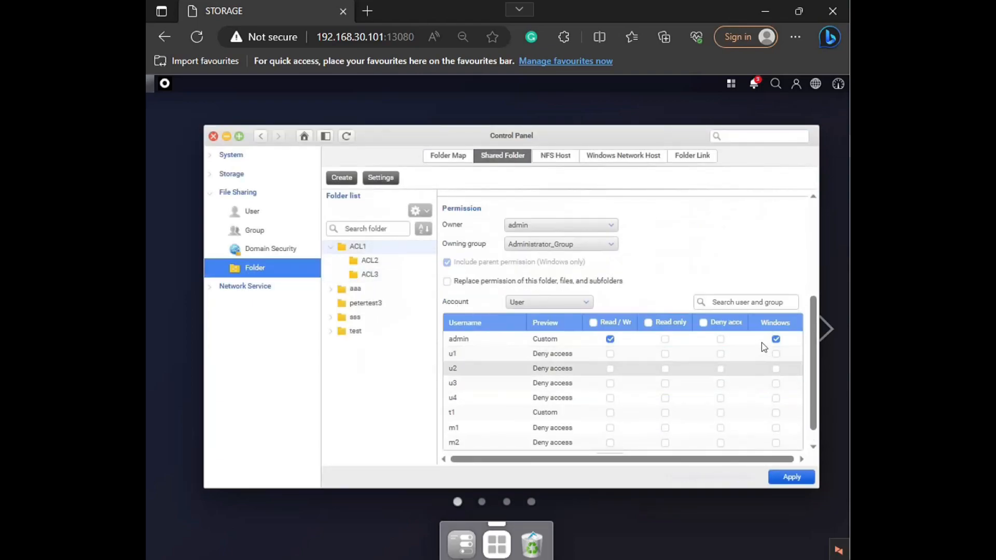
{"action": "left_click", "coordinate": [774, 340]}
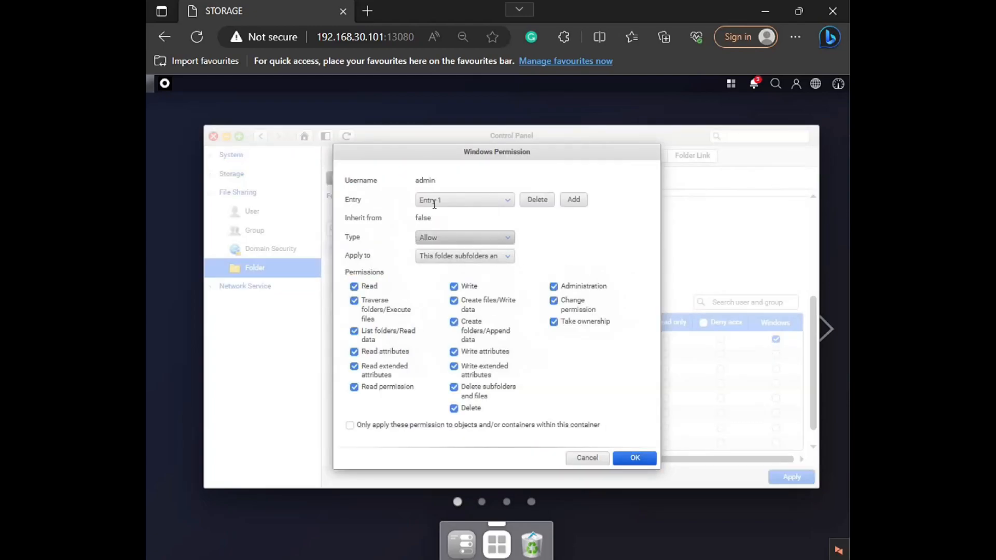
{"action": "left_click", "coordinate": [585, 457]}
{"action": "scroll", "coordinate": [758, 366], "scroll_direction": "down", "scroll_amount": 1}
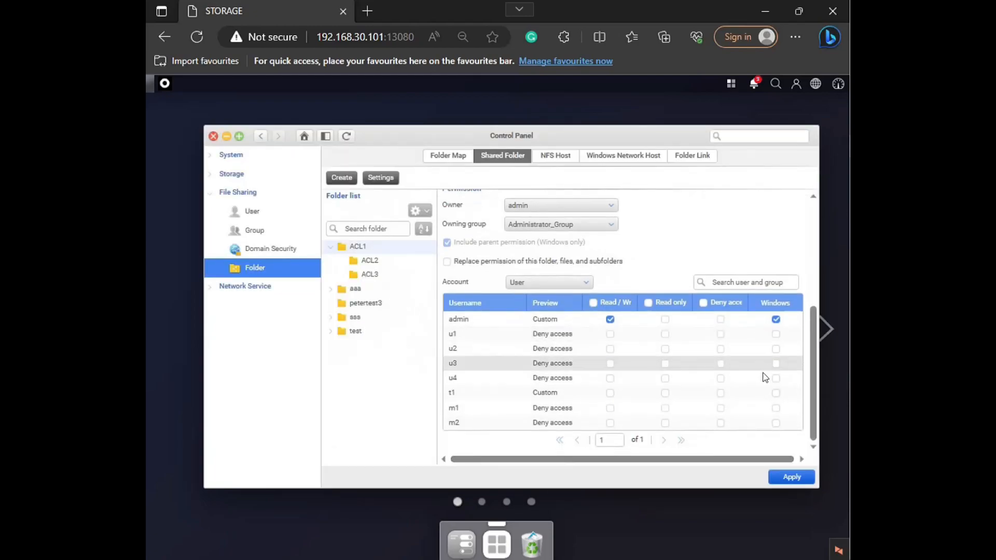
Step: Allow user m1 Read, Create files/Write data and Create folders/Append data in the Windows permissions of ACL1
{"action": "left_click", "coordinate": [772, 408]}
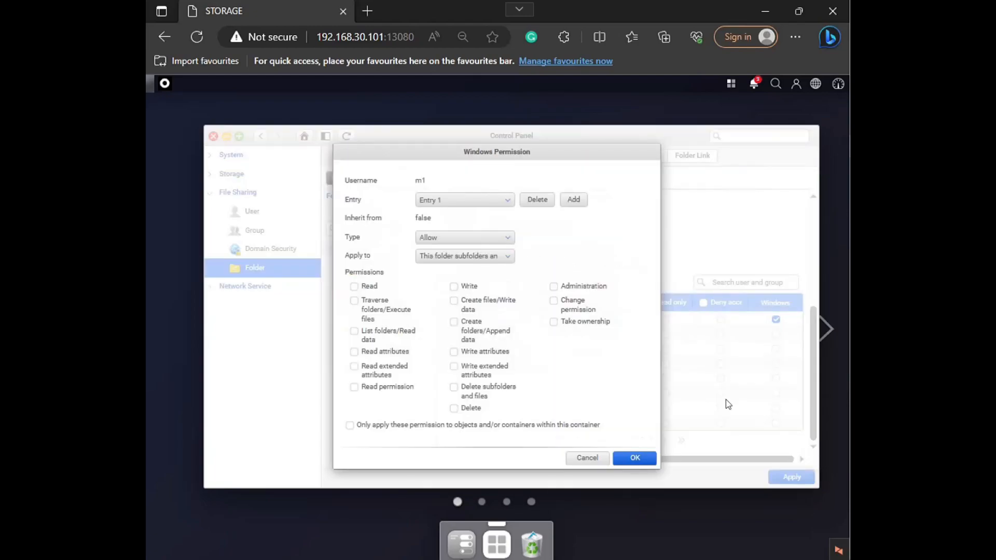
{"action": "left_click", "coordinate": [363, 287]}
{"action": "left_click", "coordinate": [459, 301]}
{"action": "left_click", "coordinate": [463, 331]}
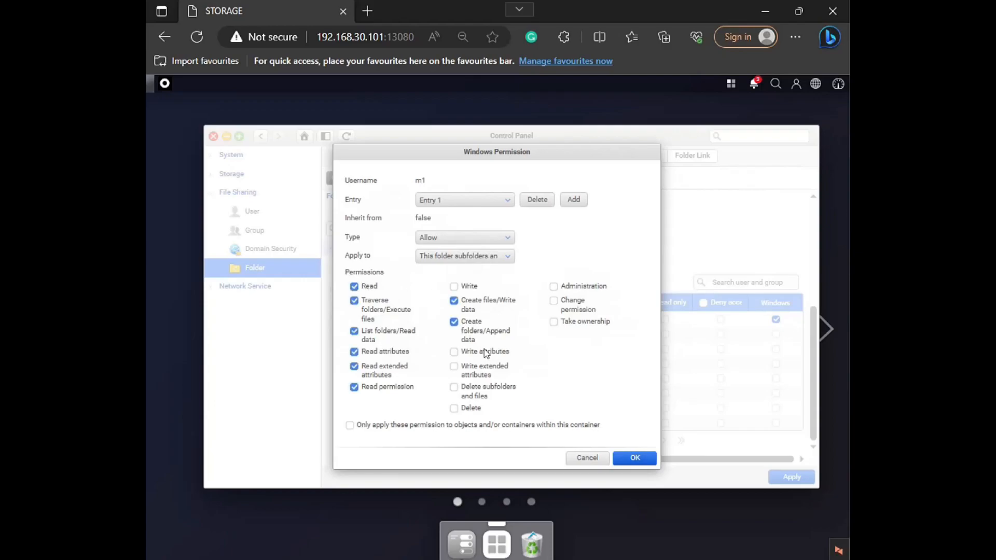
{"action": "left_click", "coordinate": [629, 460]}
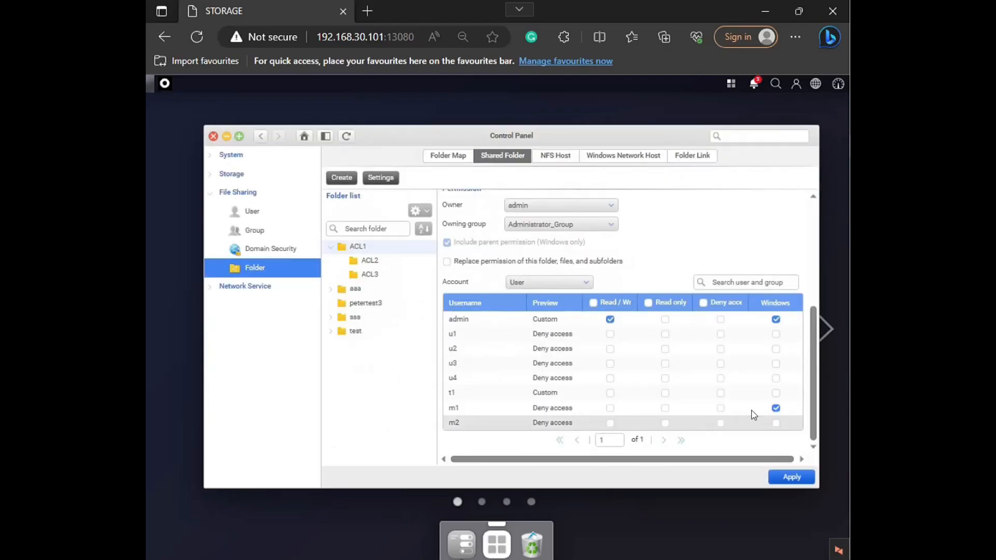
Step: Allow user m2 Read, Create files/Write data and Create folders/Append data on ACL1 and apply the folder's changes
{"action": "left_click", "coordinate": [775, 422]}
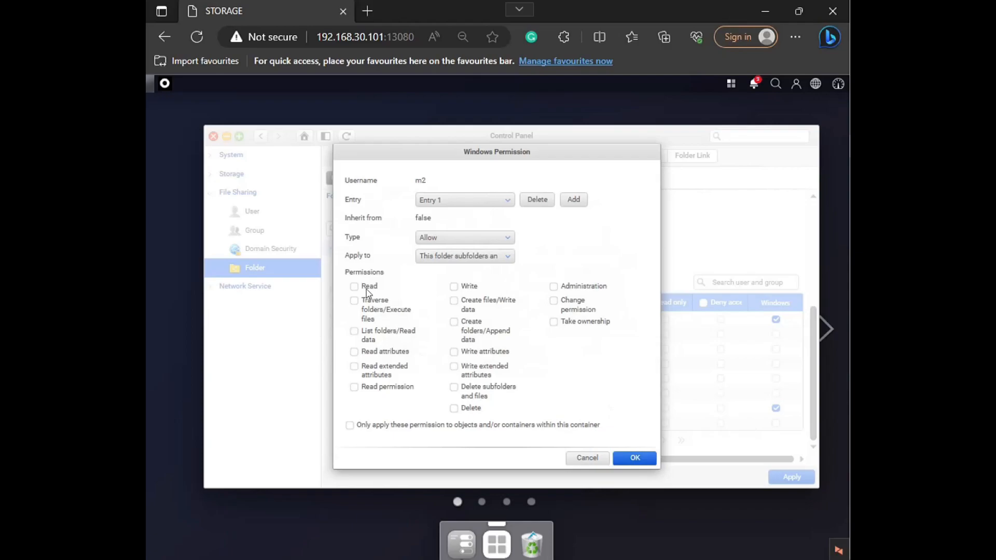
{"action": "left_click", "coordinate": [355, 287]}
{"action": "left_click", "coordinate": [457, 321]}
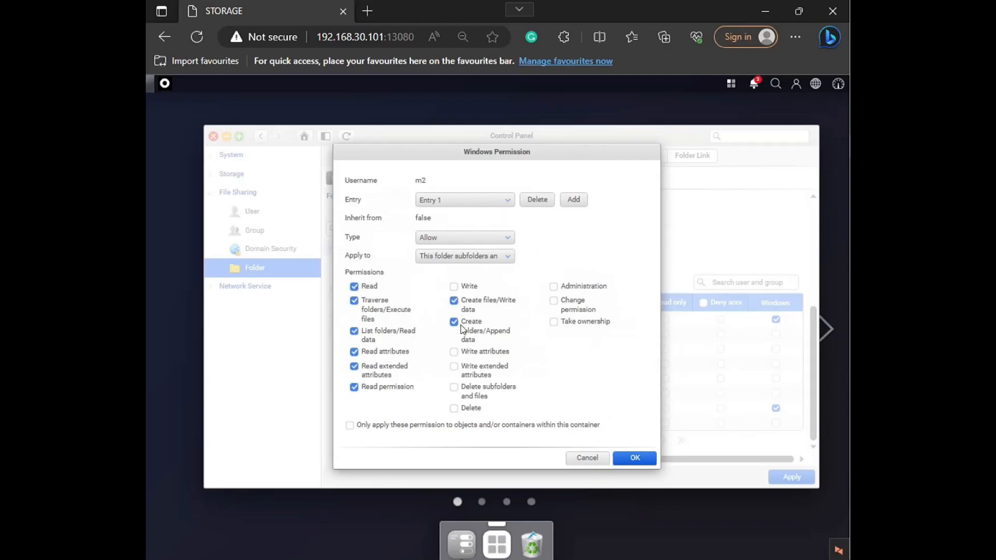
{"action": "left_click", "coordinate": [628, 459]}
{"action": "left_click", "coordinate": [790, 475]}
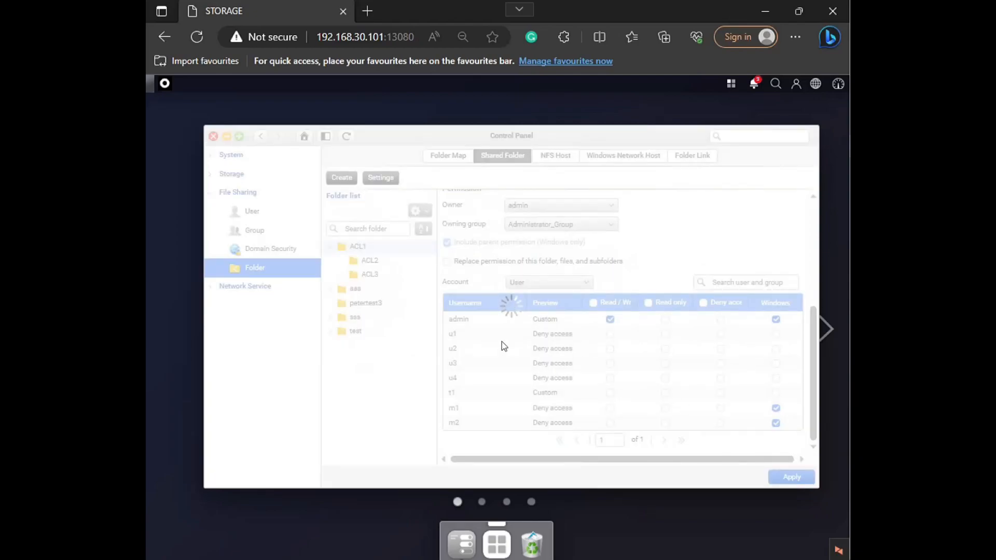
Step: Review the Windows permission entries of users m1 and m2 on subfolder ACL2 without changing them
{"action": "left_click", "coordinate": [384, 265]}
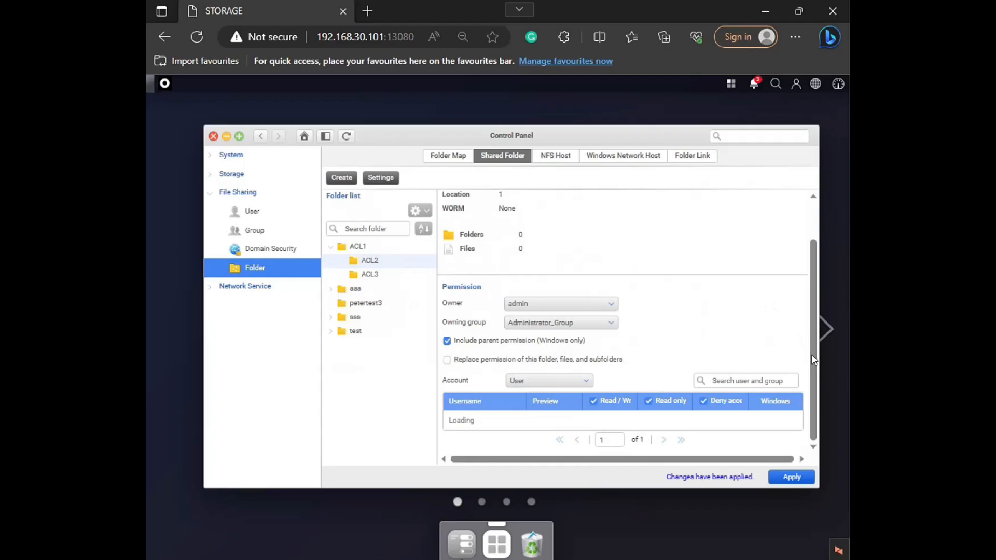
{"action": "scroll", "coordinate": [813, 360], "scroll_direction": "down", "scroll_amount": 2}
{"action": "left_click", "coordinate": [760, 412]}
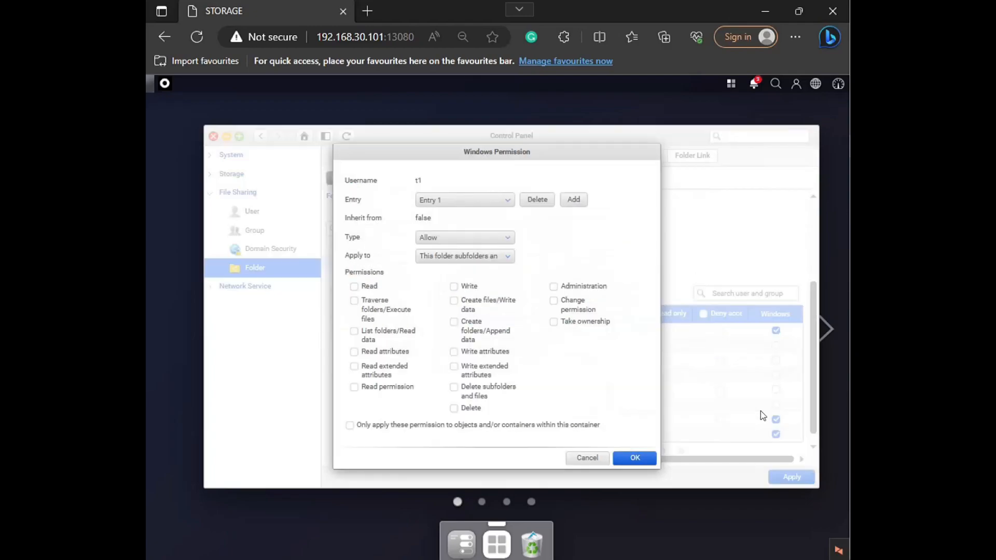
{"action": "left_click", "coordinate": [587, 458]}
{"action": "left_click", "coordinate": [754, 423]}
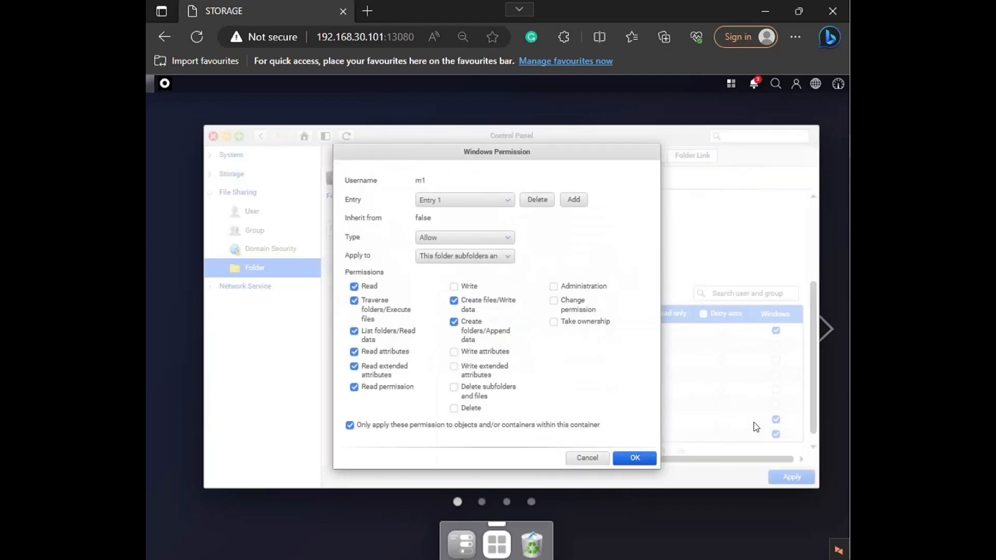
{"action": "left_click", "coordinate": [587, 458]}
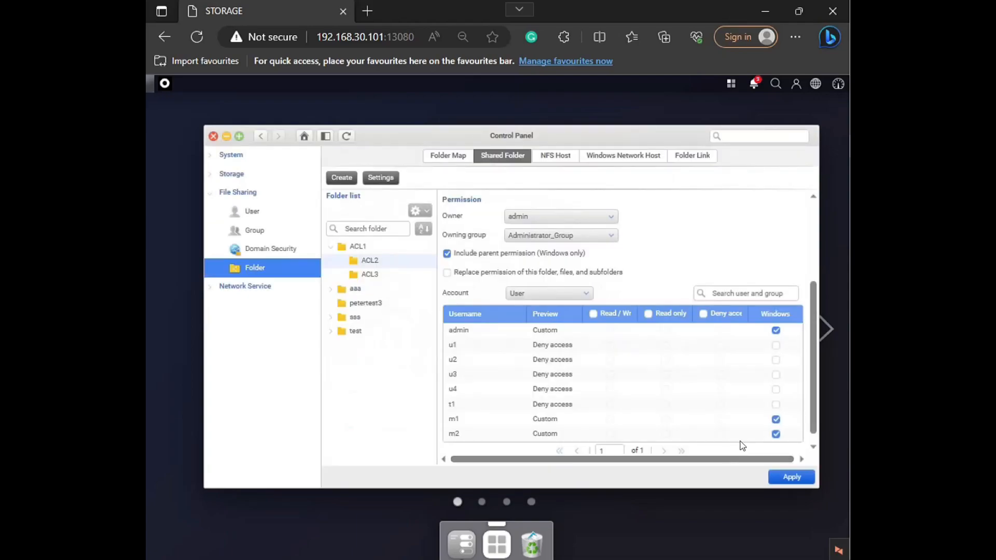
{"action": "left_click", "coordinate": [760, 435]}
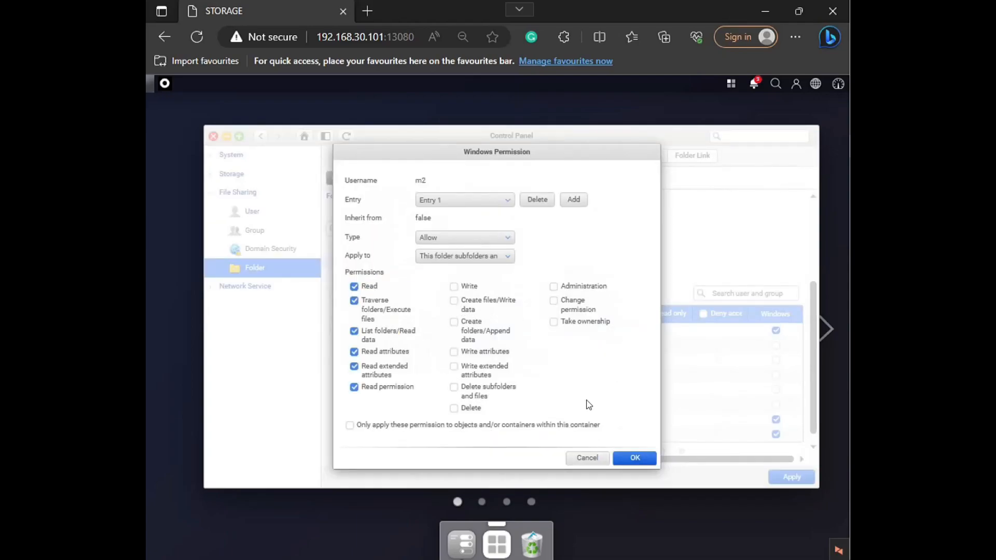
{"action": "left_click", "coordinate": [587, 457]}
Step: Return to the shared folder ACL1 and apply its settings again
{"action": "left_click", "coordinate": [383, 248]}
{"action": "left_click", "coordinate": [788, 476]}
{"action": "left_click", "coordinate": [544, 341]}
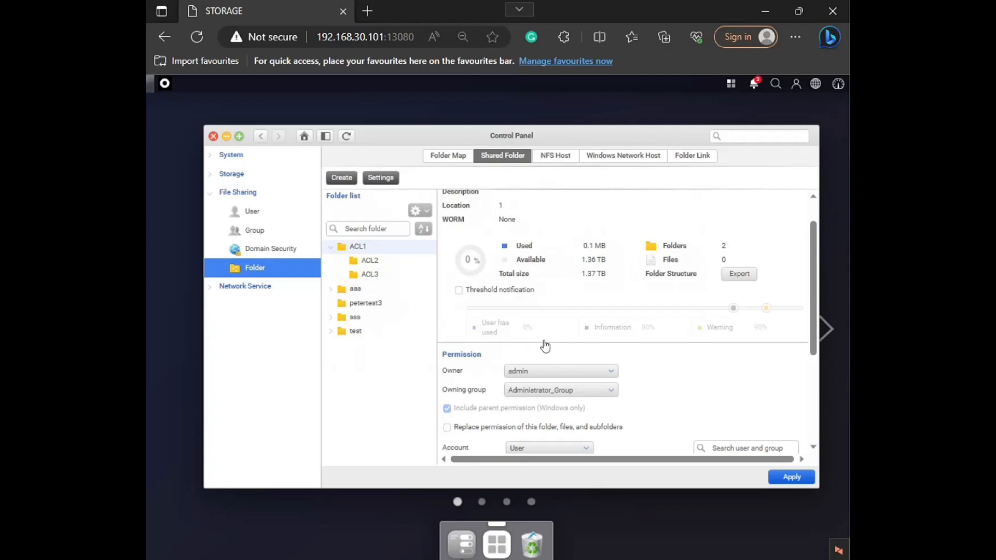
Step: Open File Explorer and connect to the network location \\192.168.30.101
{"action": "key", "text": "super+e"}
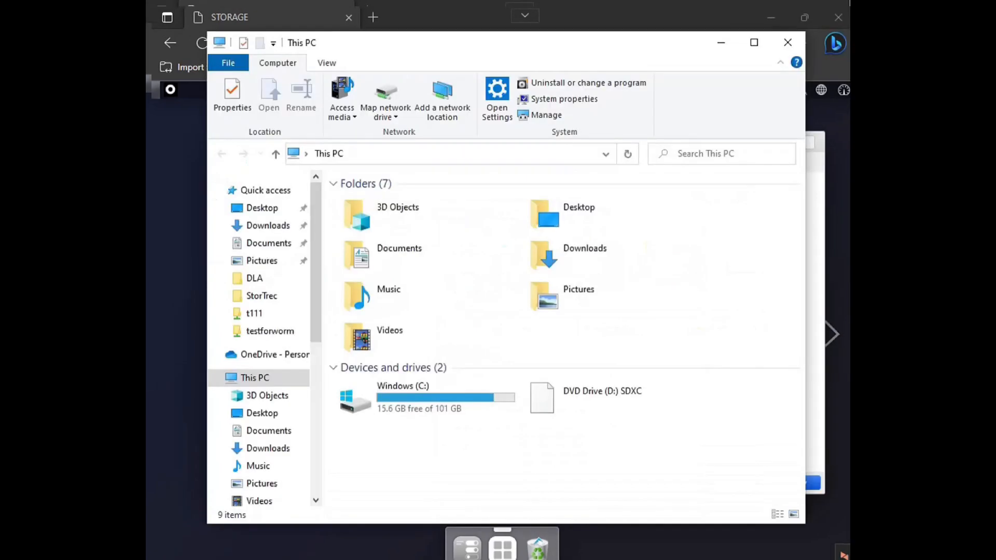
{"action": "left_click", "coordinate": [356, 155]}
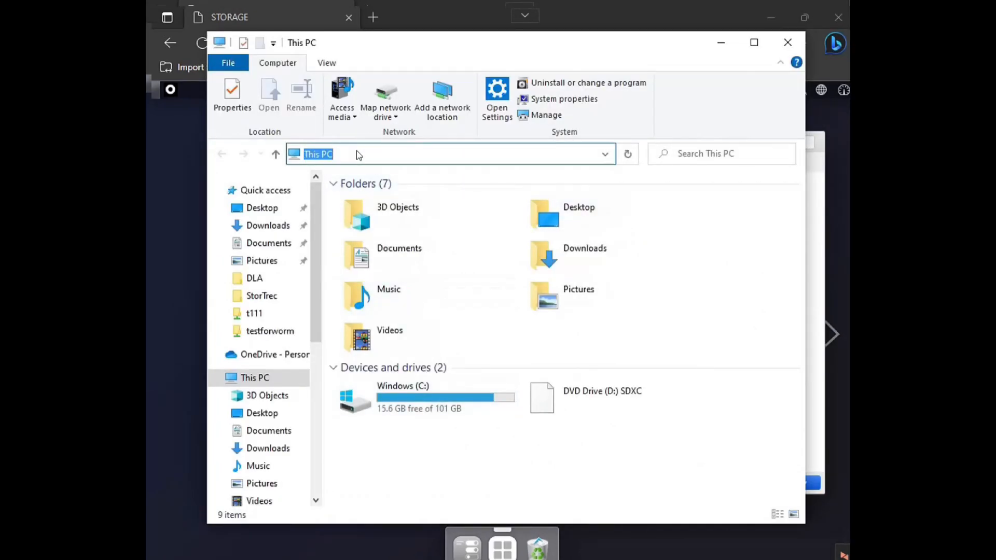
{"action": "type", "text": "\\\\"}
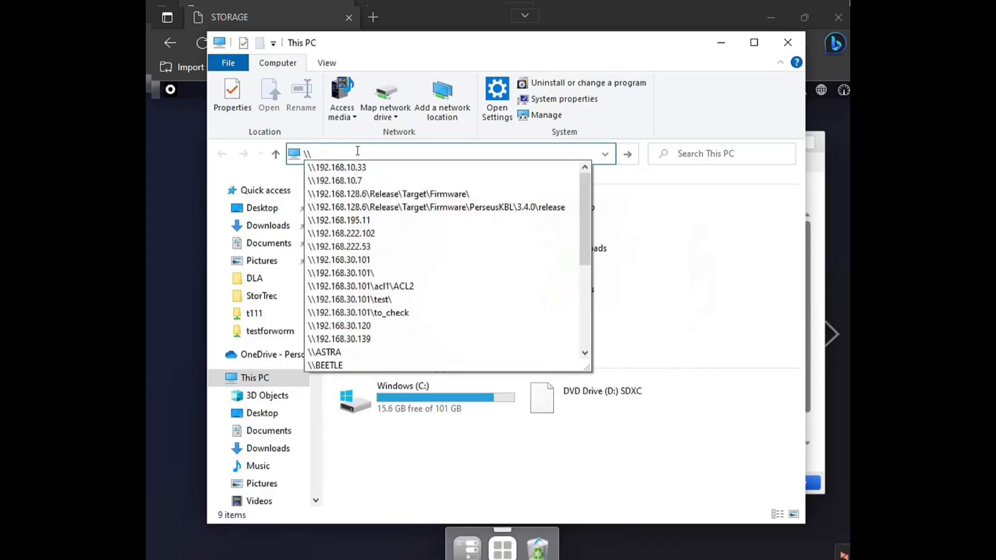
{"action": "type", "text": "192.168."}
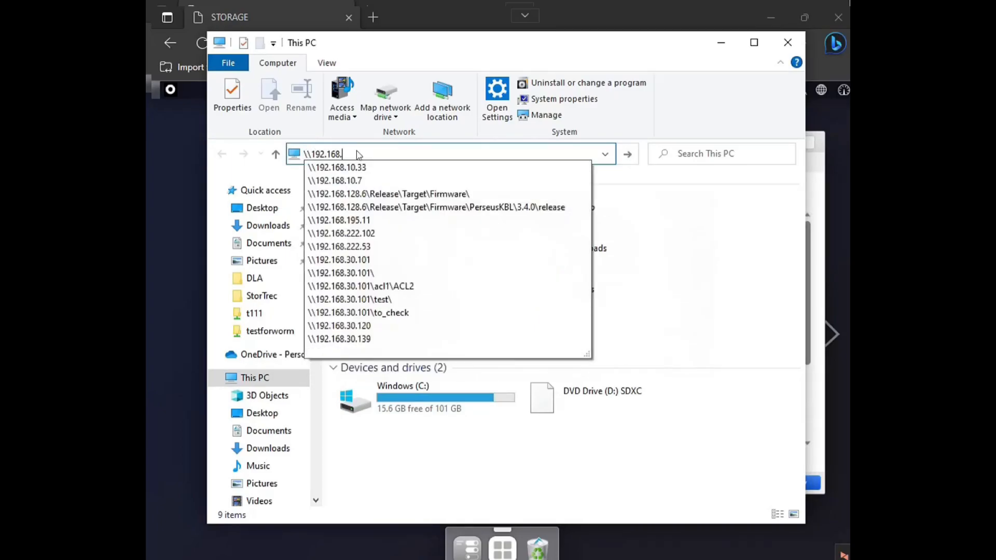
{"action": "type", "text": "30.101"}
{"action": "key", "text": "Return"}
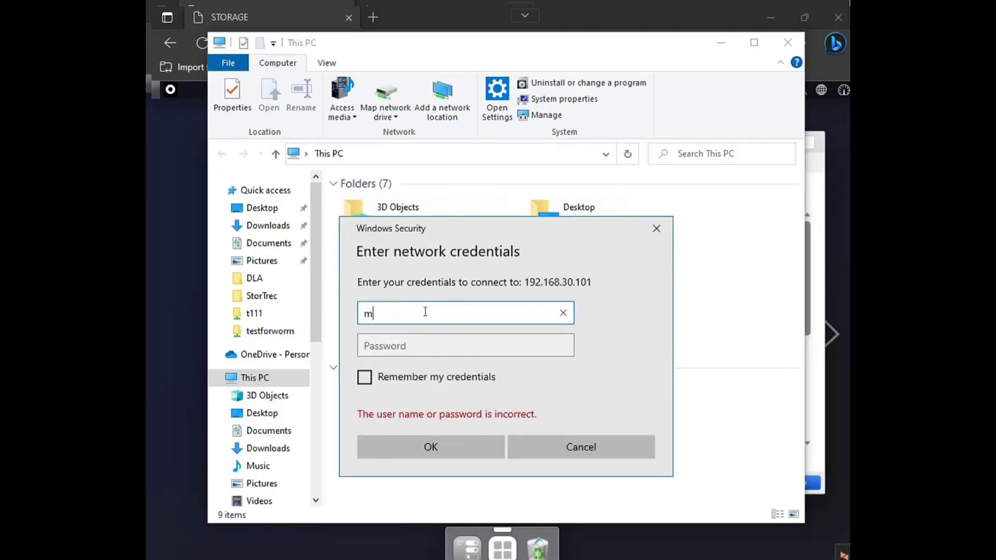
Step: Sign in to 192.168.30.101 as m2 with the account password
{"action": "left_click", "coordinate": [413, 340]}
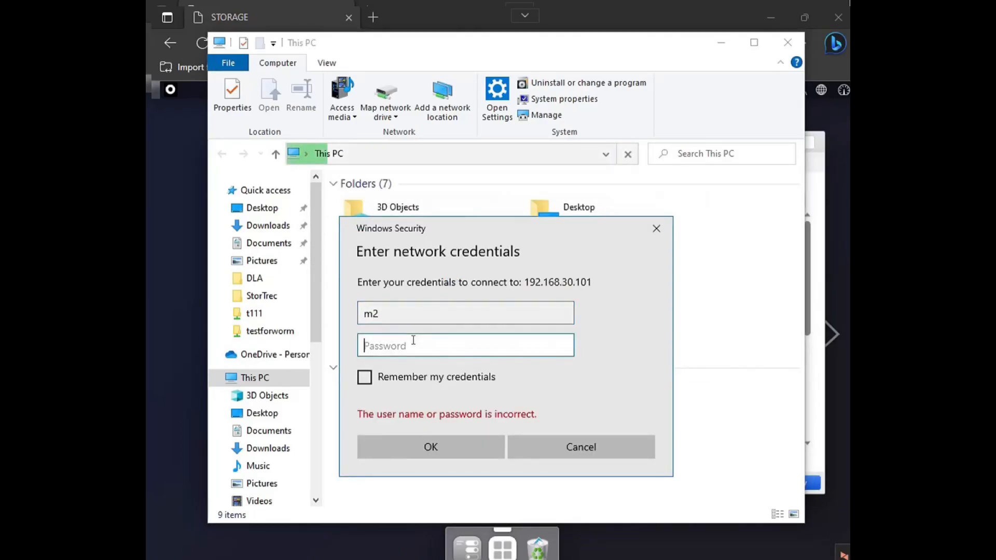
{"action": "type", "text": "m"}
{"action": "left_click", "coordinate": [483, 443]}
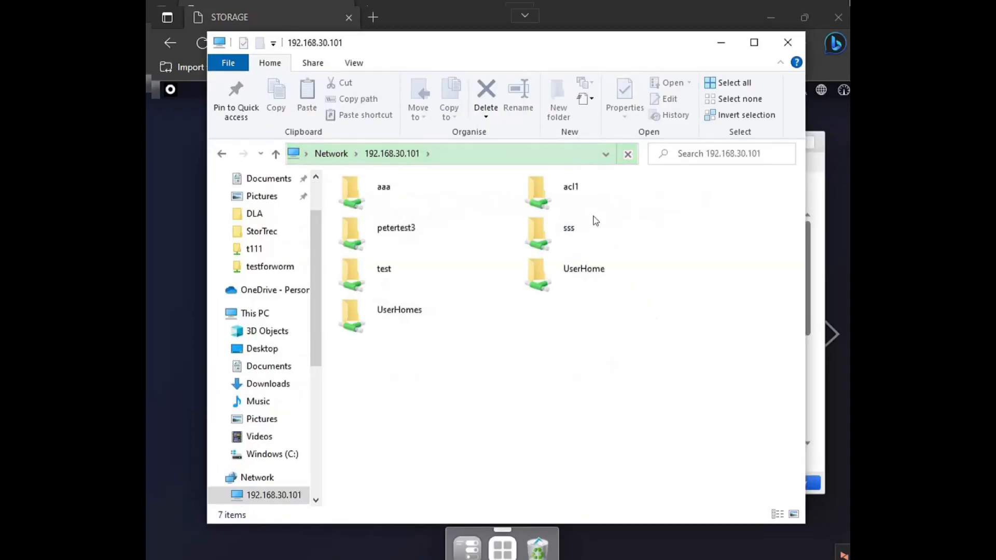
Step: Try to open the acl1 share by signing in as m1 with the account password
{"action": "double_click", "coordinate": [583, 197]}
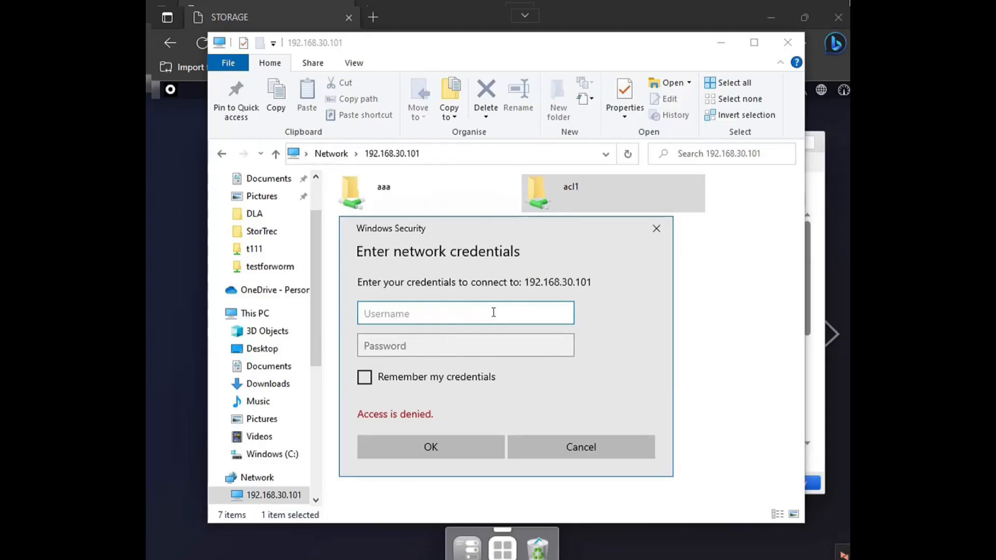
{"action": "type", "text": "m1"}
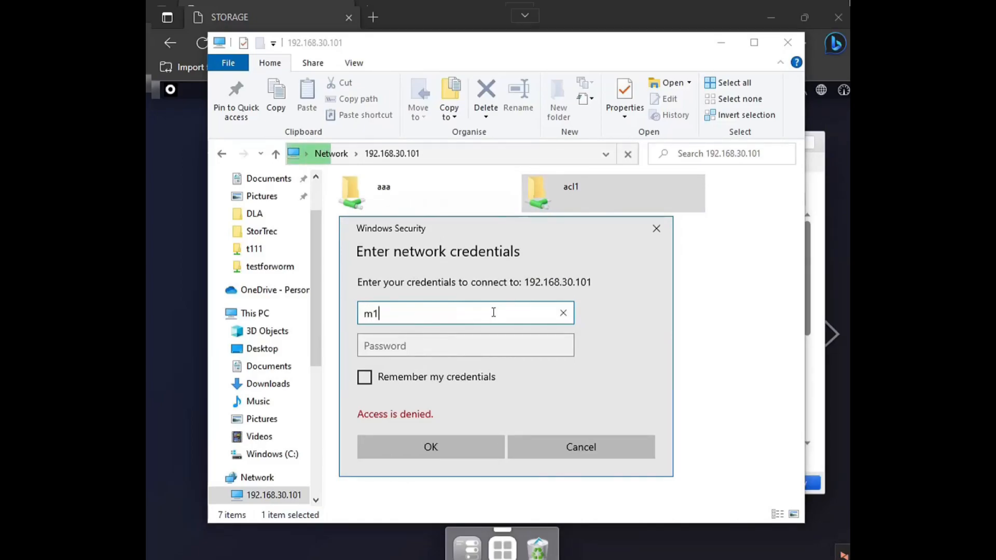
{"action": "left_click", "coordinate": [471, 338]}
{"action": "type", "text": "•••••"}
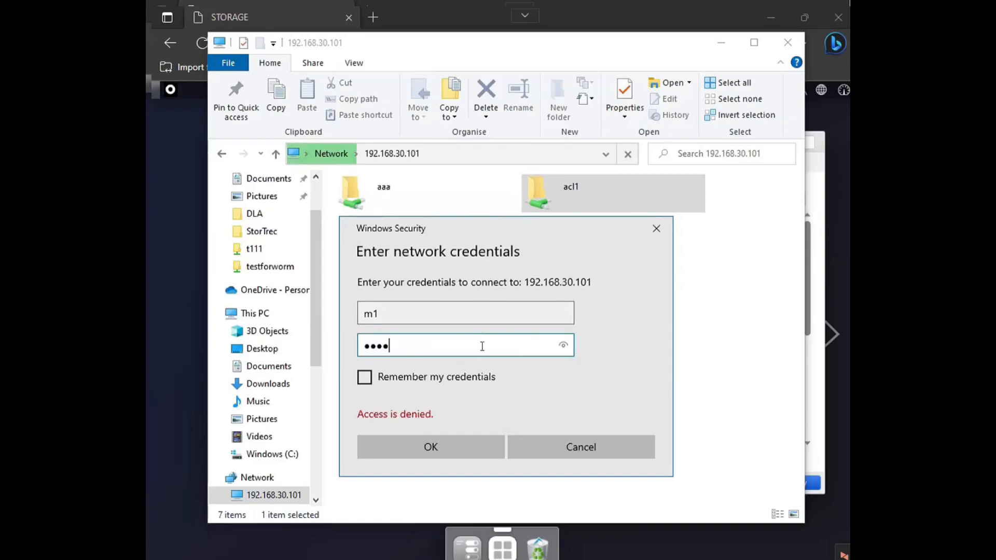
{"action": "left_click", "coordinate": [450, 454]}
{"action": "left_click", "coordinate": [674, 324]}
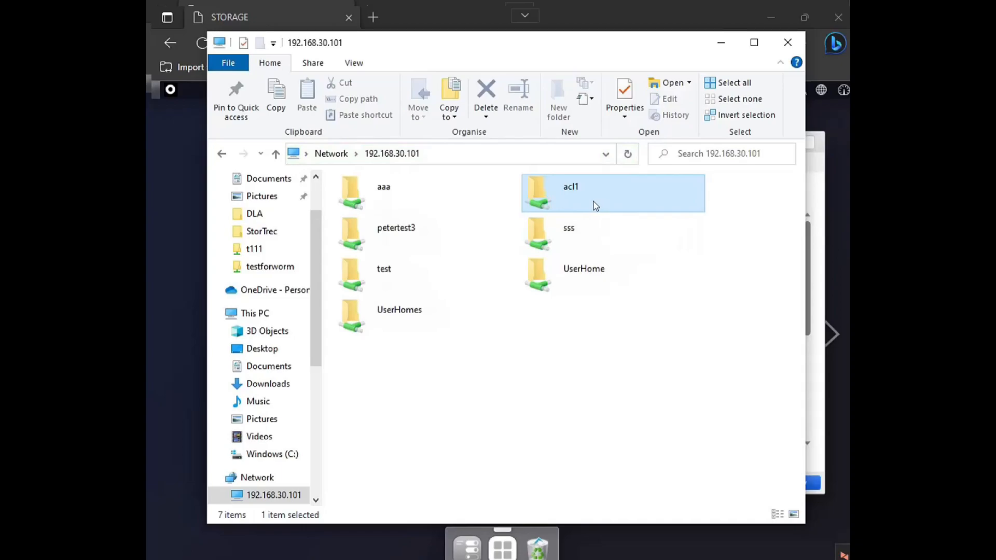
Step: Switch back to the storage Control Panel in the browser and check m1's Windows permissions on shared folder ACL1
{"action": "left_click", "coordinate": [815, 172]}
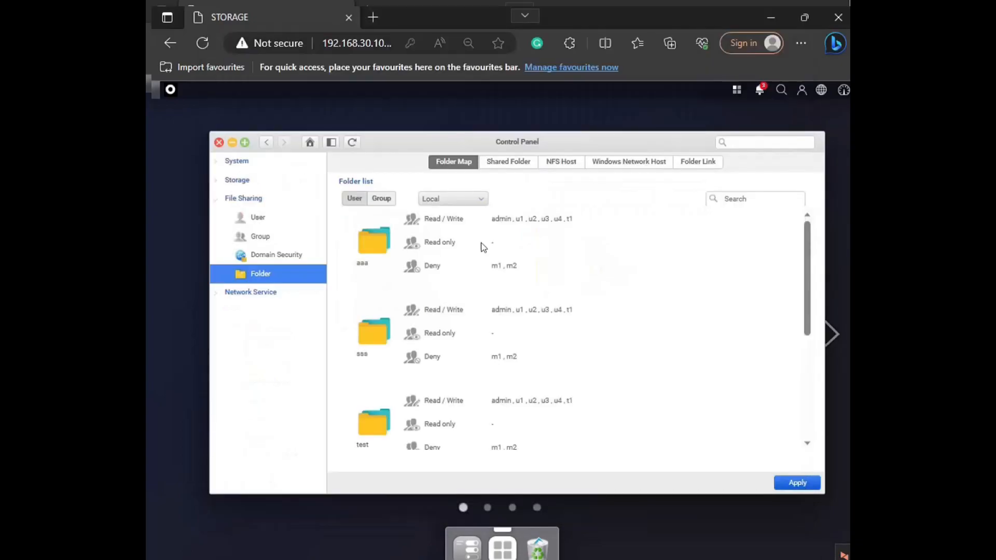
{"action": "left_click", "coordinate": [519, 162]}
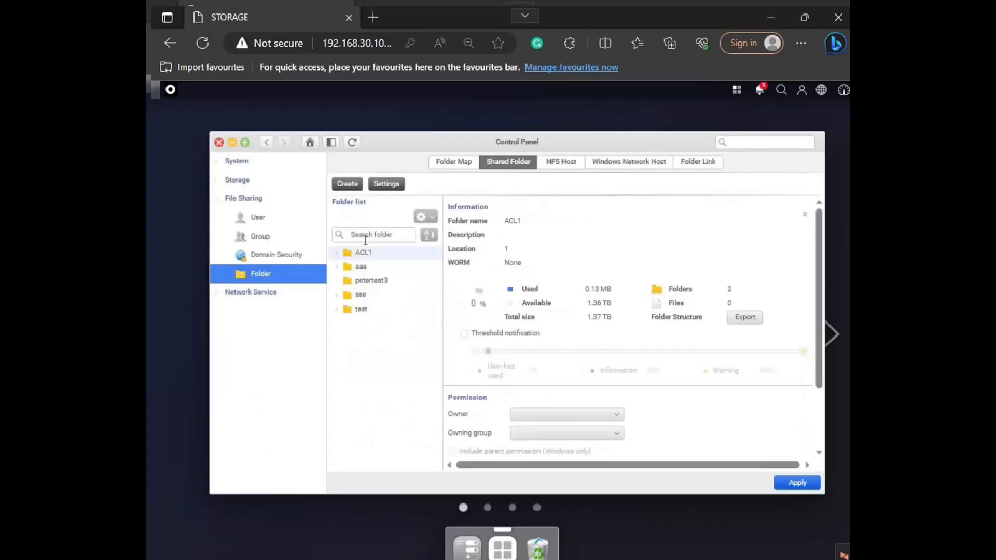
{"action": "left_click_drag", "start_coordinate": [816, 325], "coordinate": [771, 423]}
{"action": "left_click", "coordinate": [758, 413]}
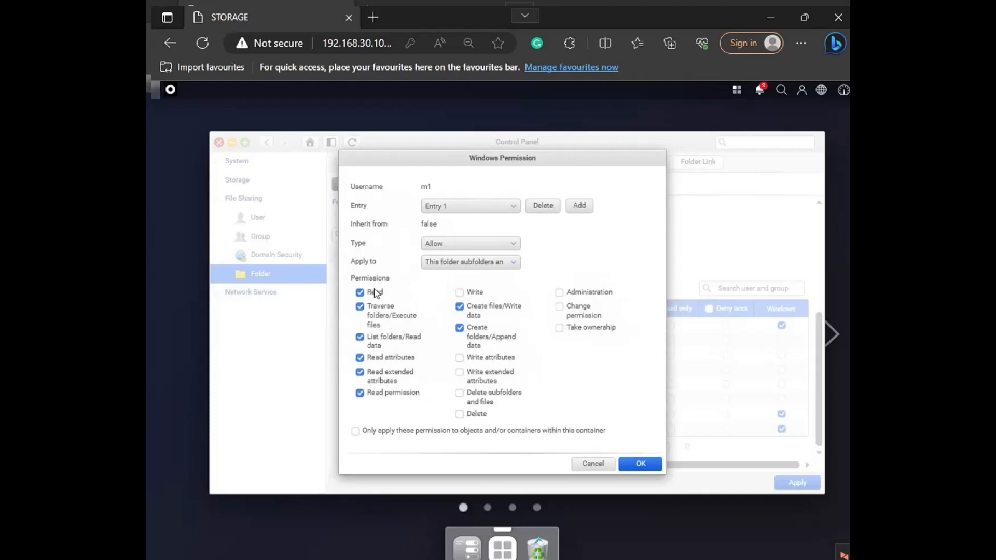
{"action": "left_click", "coordinate": [590, 463]}
Step: Grant users m1 and m2 Read / Write access to ACL1 and apply the folder's changes
{"action": "left_click", "coordinate": [615, 414]}
{"action": "left_click", "coordinate": [615, 429]}
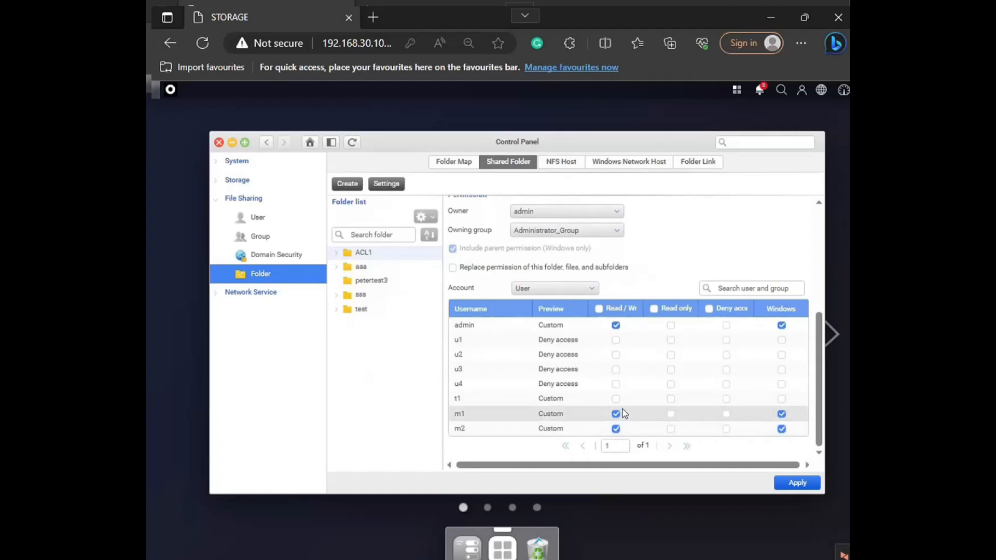
{"action": "left_click", "coordinate": [794, 483]}
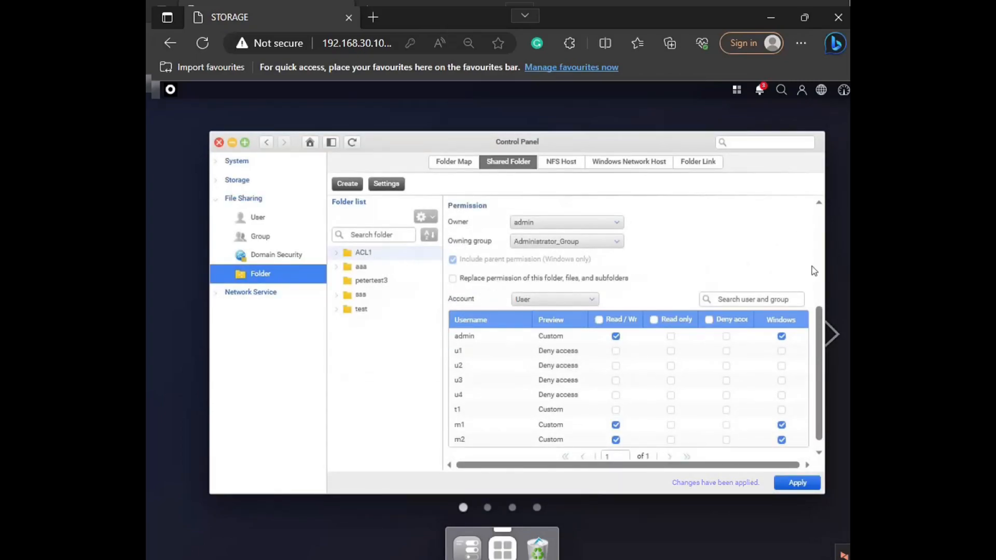
Step: Expand ACL1 and examine the user permission list of its subfolder ACL2
{"action": "left_click", "coordinate": [337, 253]}
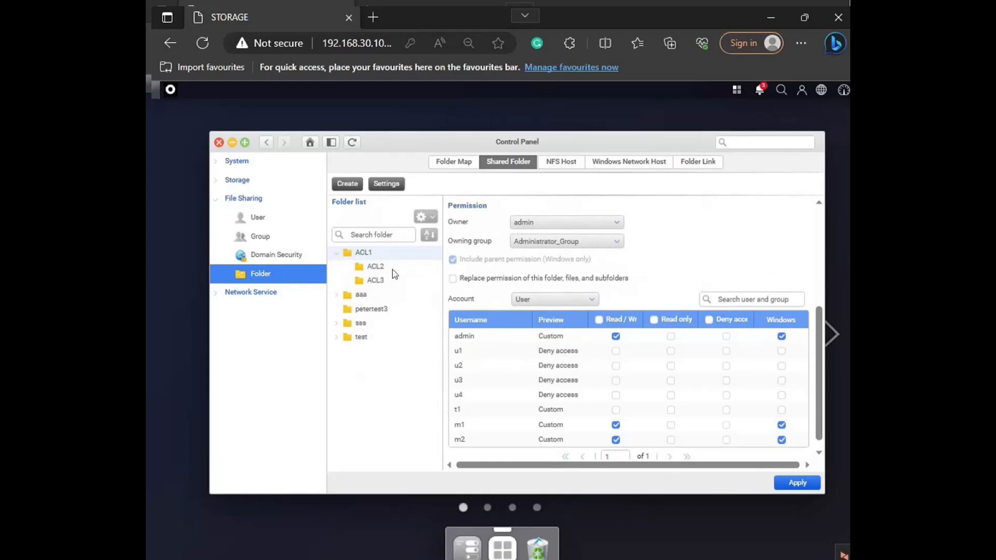
{"action": "left_click", "coordinate": [396, 269]}
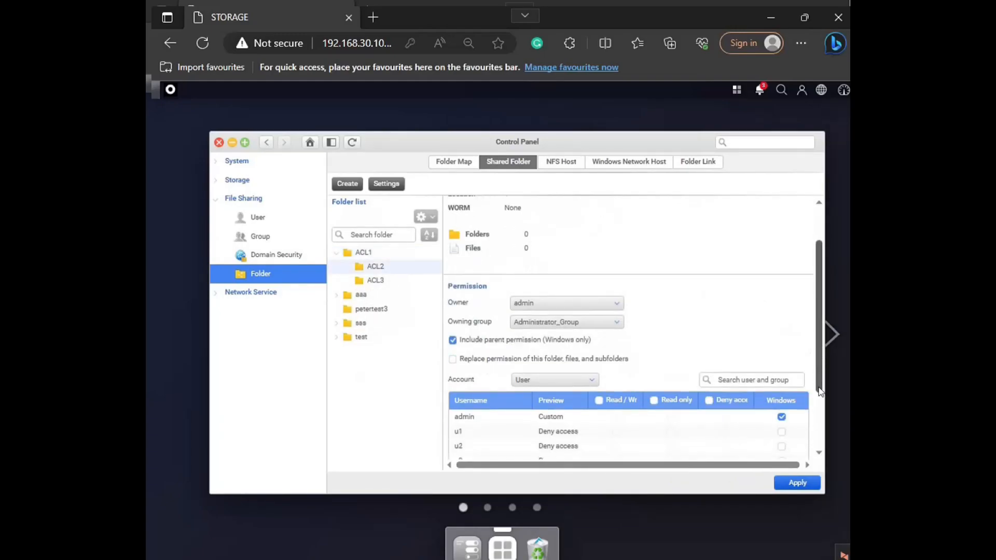
{"action": "scroll", "coordinate": [820, 434], "scroll_direction": "down", "scroll_amount": 2}
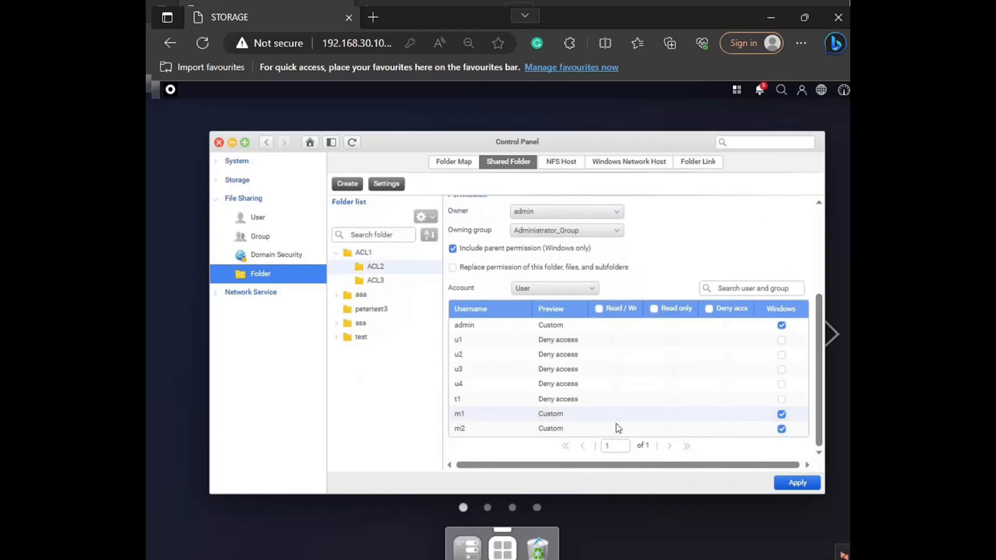
Step: Examine the user permission list of subfolder ACL3, including the entries for m1 and m2
{"action": "left_click", "coordinate": [394, 282]}
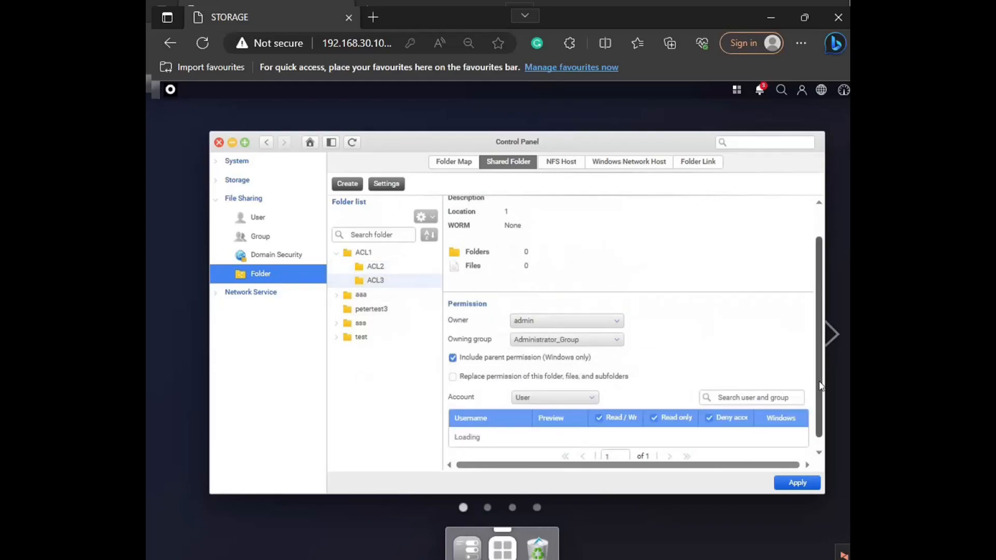
{"action": "scroll", "coordinate": [818, 446], "scroll_direction": "down", "scroll_amount": 1}
{"action": "scroll", "coordinate": [818, 445], "scroll_direction": "down", "scroll_amount": 2}
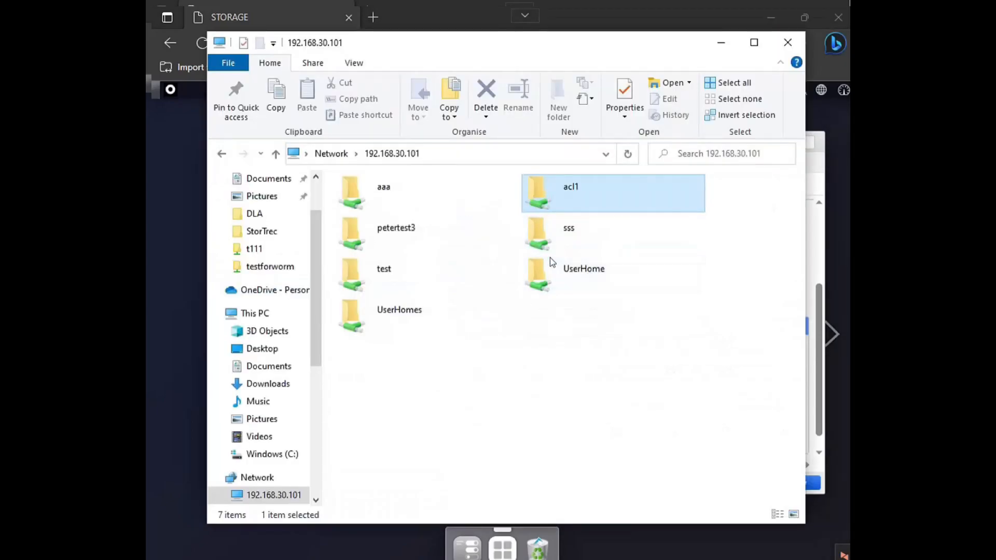
Step: Switch to File Explorer, open the acl1 share and its ACL2 subfolder, return to acl1 and try to delete ACL2
{"action": "double_click", "coordinate": [572, 186]}
{"action": "double_click", "coordinate": [364, 215]}
{"action": "left_click", "coordinate": [444, 154]}
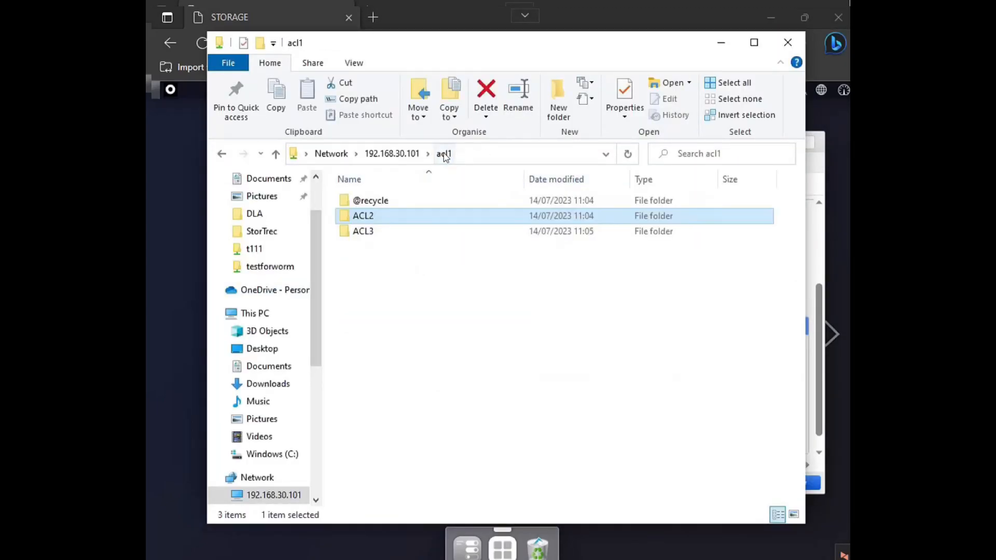
{"action": "right_click", "coordinate": [410, 221]}
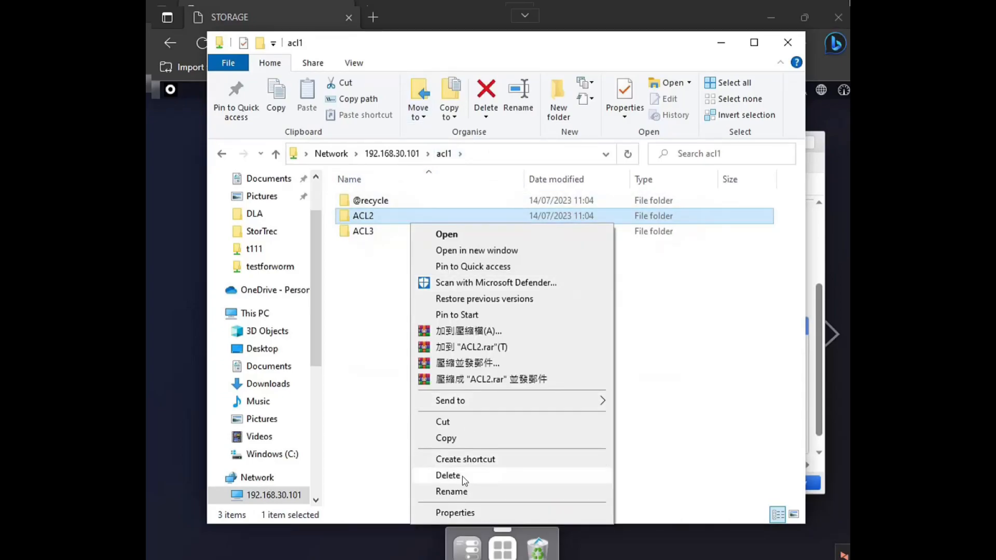
{"action": "left_click", "coordinate": [462, 474]}
{"action": "left_click", "coordinate": [560, 355]}
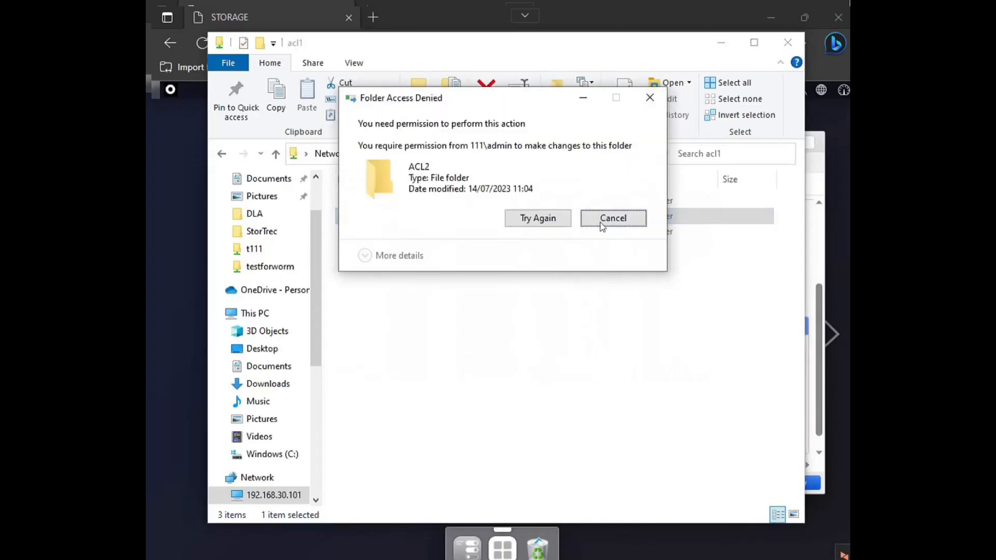
{"action": "key", "text": "Escape"}
Step: Try to create a new folder named test directly inside the acl1 share
{"action": "right_click", "coordinate": [415, 281]}
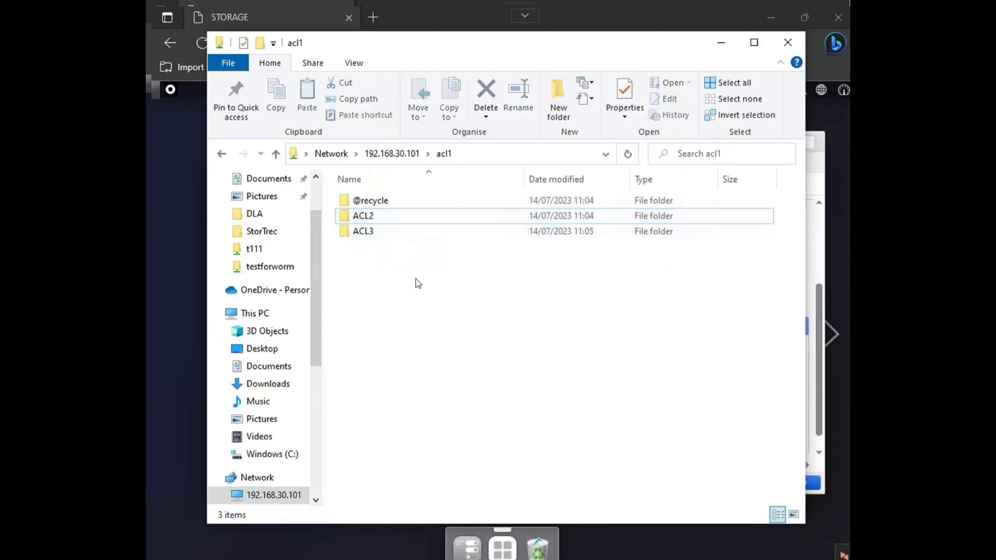
{"action": "mouse_move", "coordinate": [512, 424]}
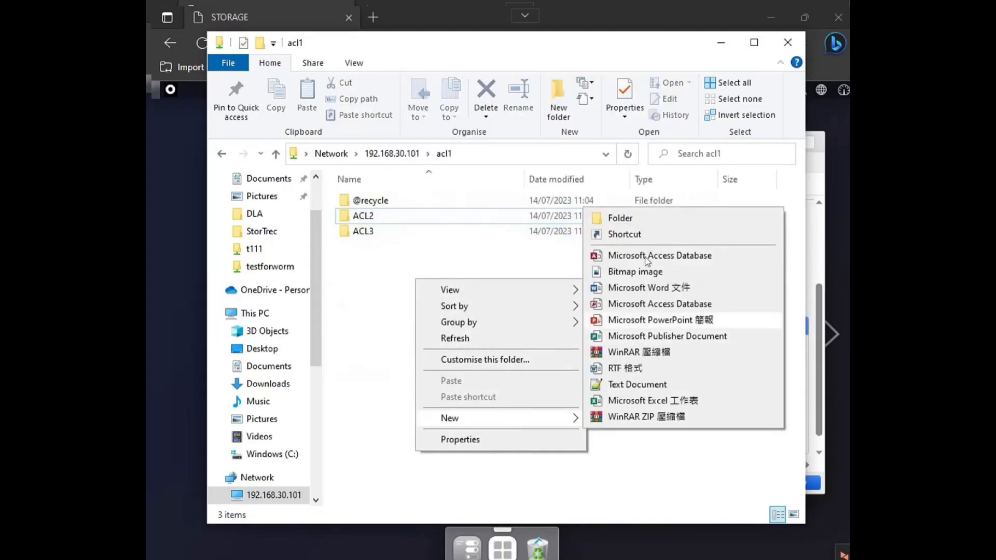
{"action": "left_click", "coordinate": [636, 223]}
{"action": "type", "text": "test"}
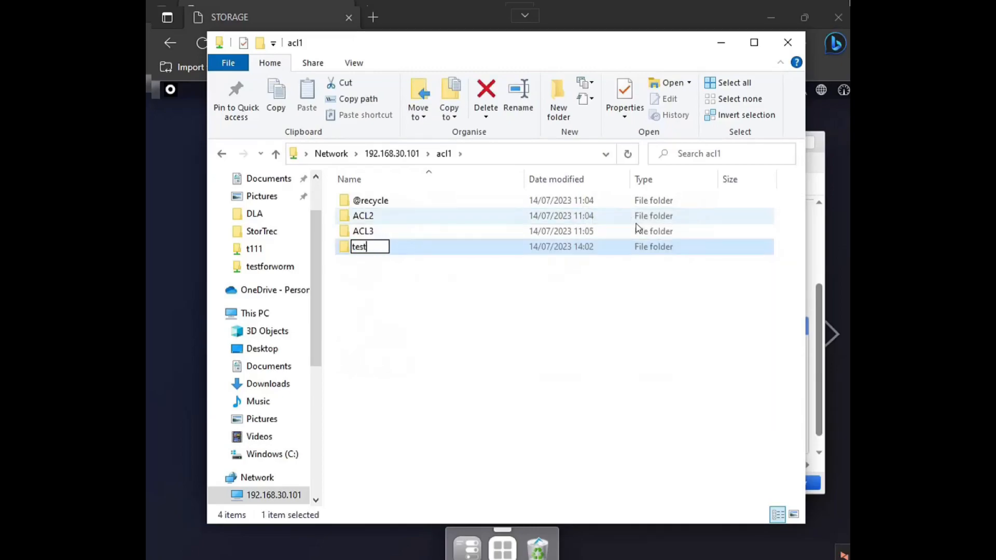
{"action": "key", "text": "Return"}
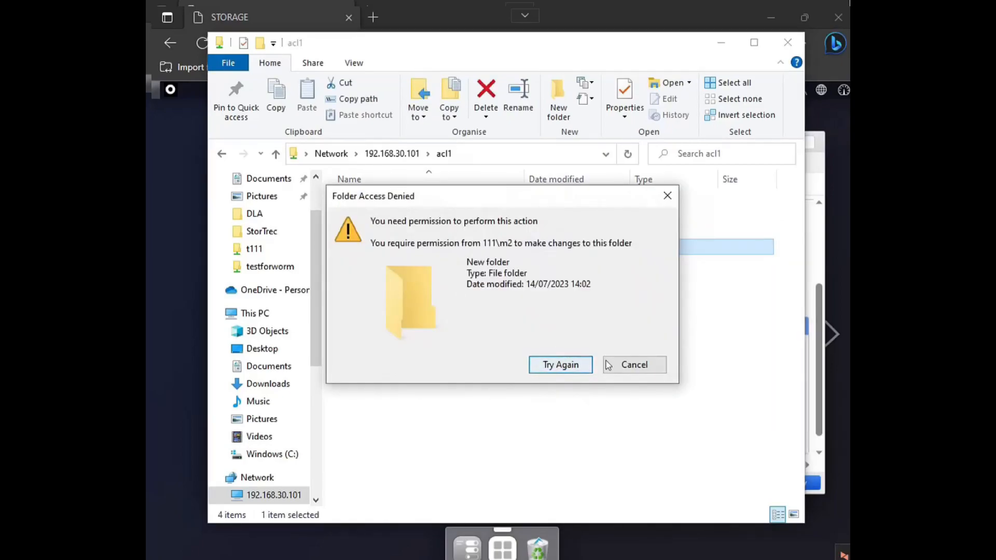
{"action": "left_click", "coordinate": [585, 365]}
{"action": "left_click", "coordinate": [405, 252]}
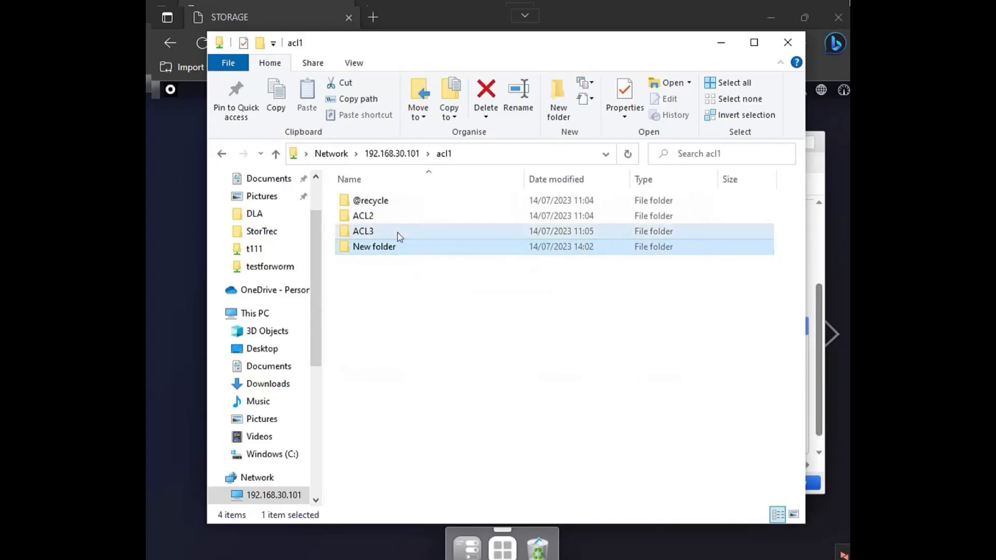
Step: Open the ACL2 subfolder and try to create a new folder named test inside it
{"action": "left_click", "coordinate": [397, 232]}
{"action": "double_click", "coordinate": [403, 218]}
{"action": "right_click", "coordinate": [418, 240]}
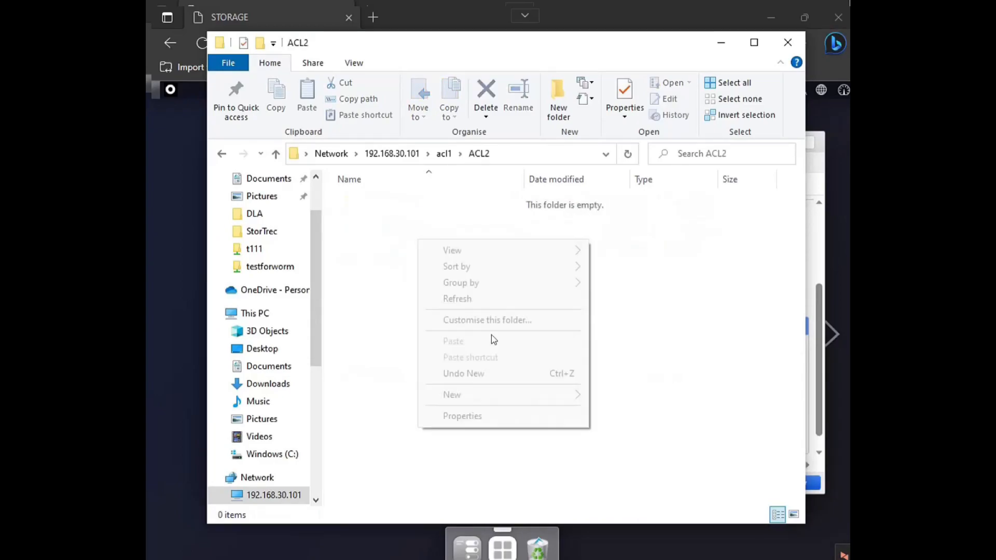
{"action": "mouse_move", "coordinate": [506, 396]}
{"action": "left_click", "coordinate": [619, 193]}
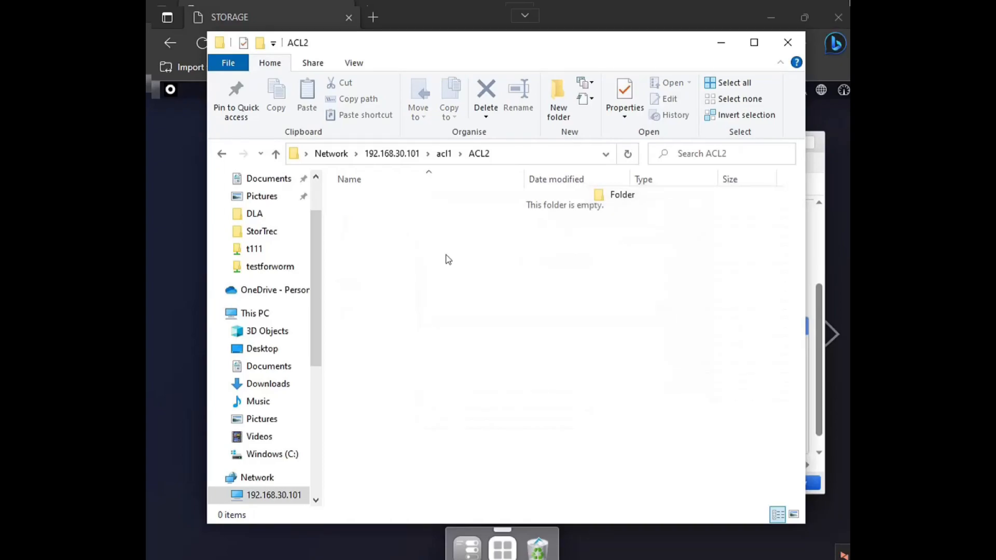
{"action": "type", "text": "test"}
{"action": "key", "text": "Return"}
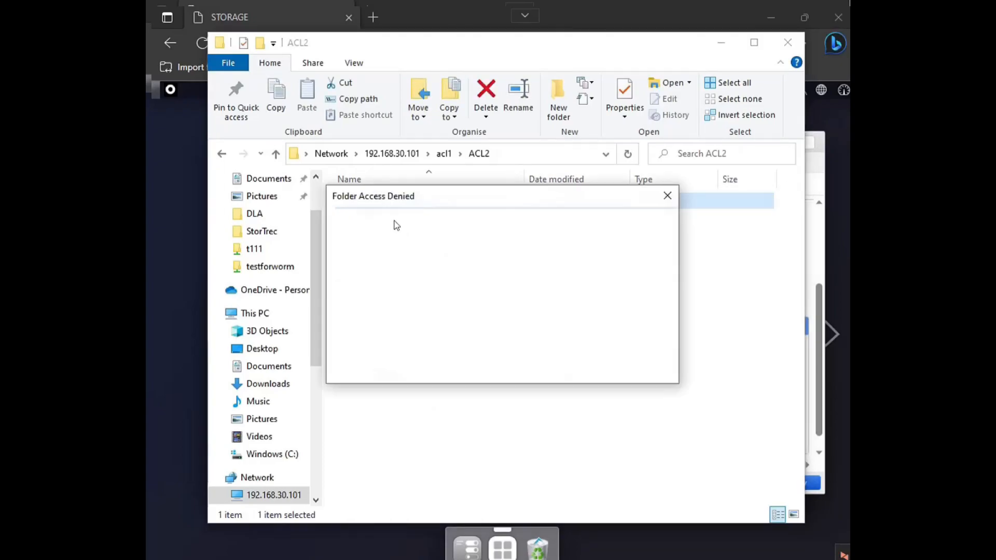
{"action": "left_click", "coordinate": [631, 364]}
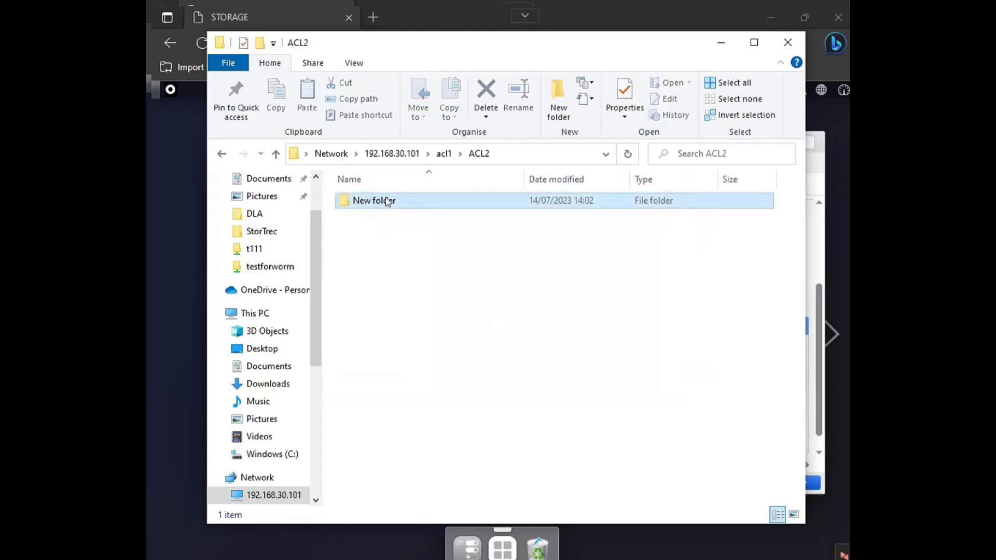
Step: Try to permanently delete the new folder inside ACL2
{"action": "right_click", "coordinate": [385, 199]}
{"action": "left_click", "coordinate": [423, 449]}
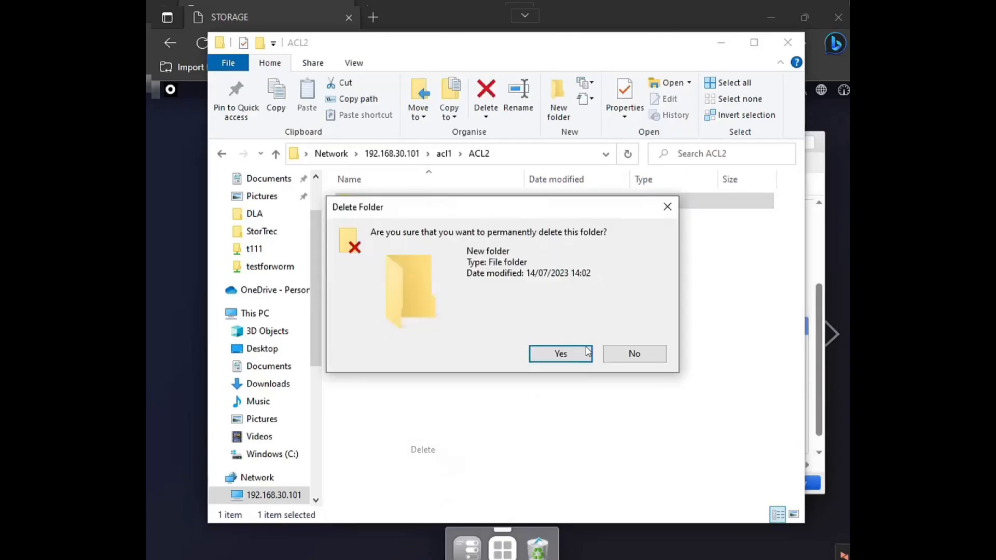
{"action": "left_click", "coordinate": [560, 354]}
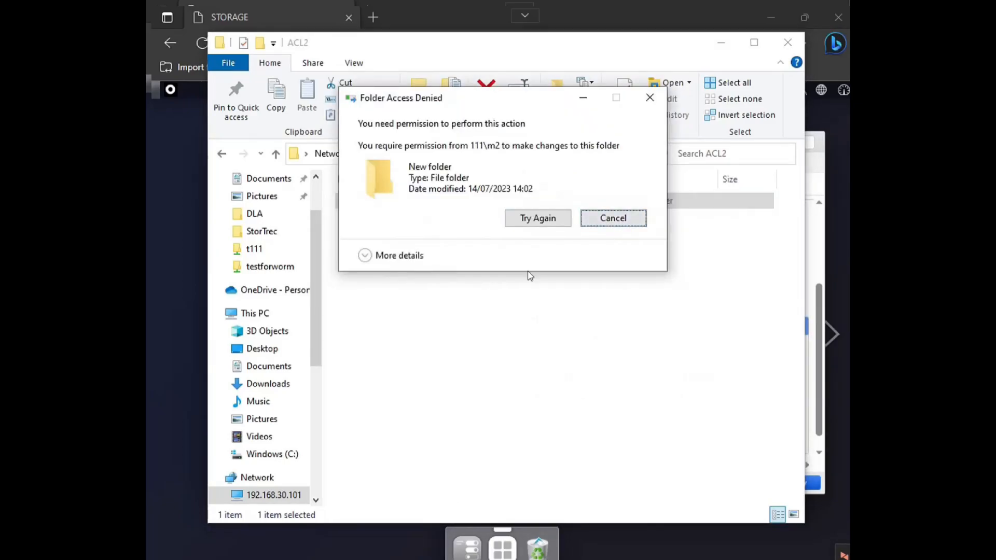
{"action": "key", "text": "Escape"}
Step: Go back to acl1, open the ACL3 subfolder and create a folder named test in it
{"action": "left_click", "coordinate": [443, 153]}
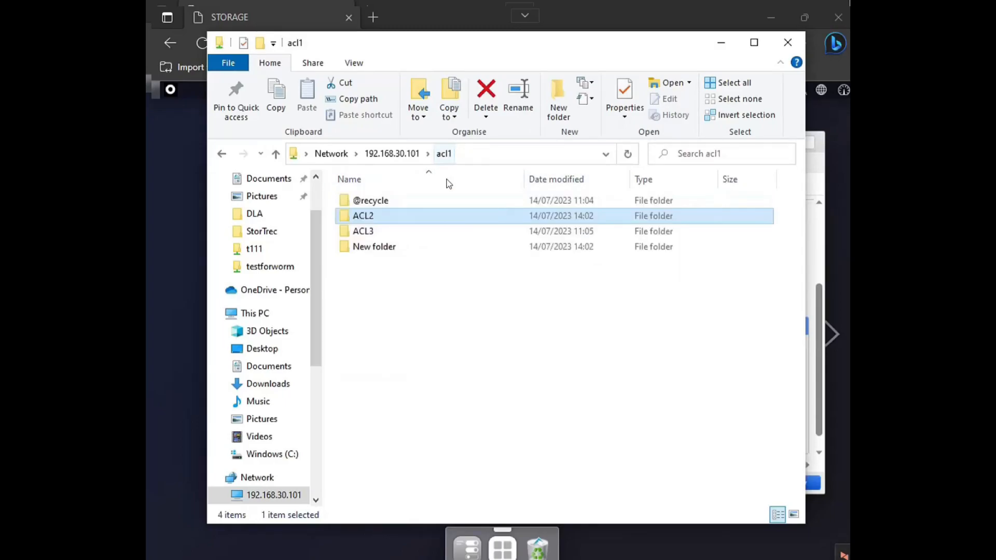
{"action": "double_click", "coordinate": [389, 235]}
{"action": "right_click", "coordinate": [409, 261]}
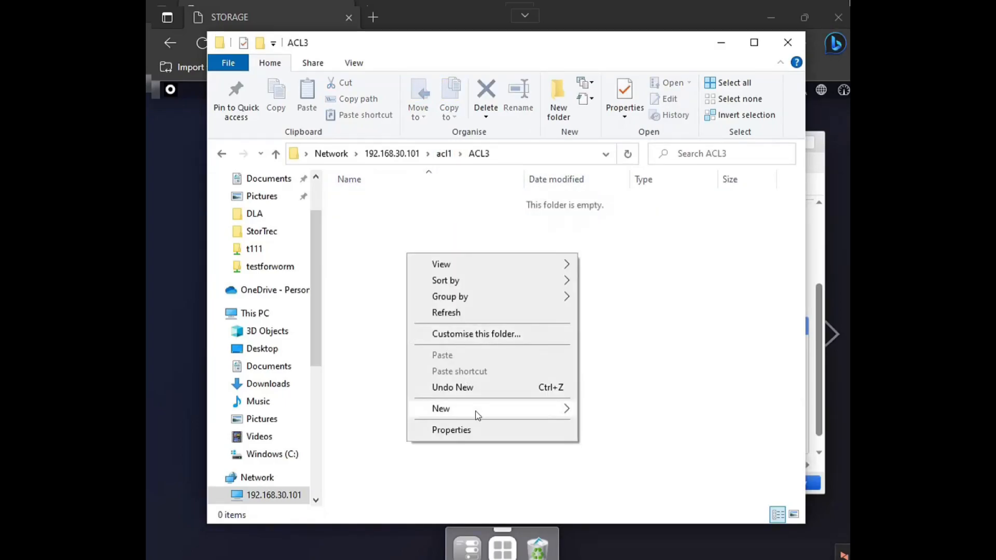
{"action": "mouse_move", "coordinate": [473, 409]}
{"action": "left_click", "coordinate": [641, 210]}
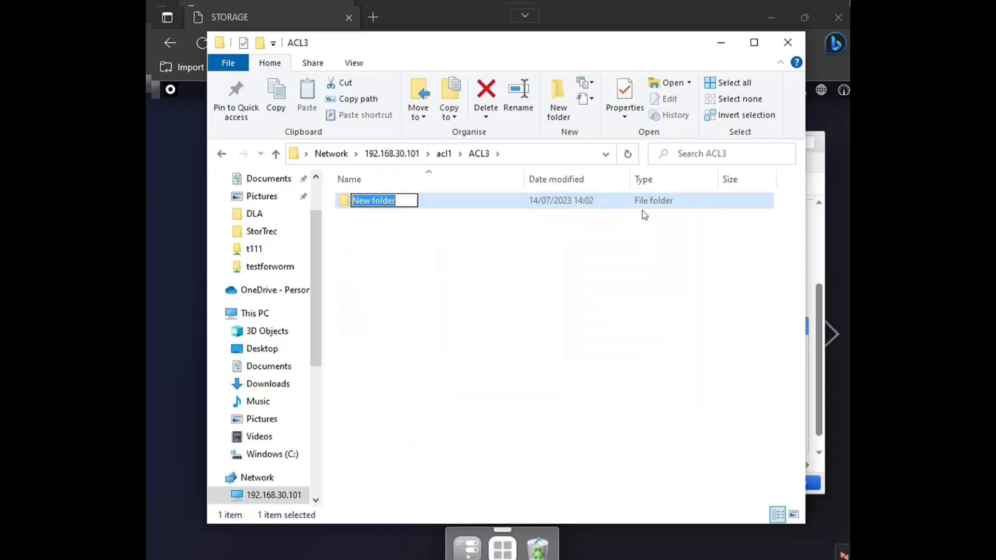
{"action": "type", "text": "test"}
{"action": "key", "text": "Return"}
Step: Open the test folder, return to ACL3 and delete the test folder
{"action": "left_click", "coordinate": [454, 218]}
{"action": "double_click", "coordinate": [438, 200]}
{"action": "left_click", "coordinate": [487, 155]}
{"action": "left_click", "coordinate": [412, 233]}
{"action": "right_click", "coordinate": [401, 205]}
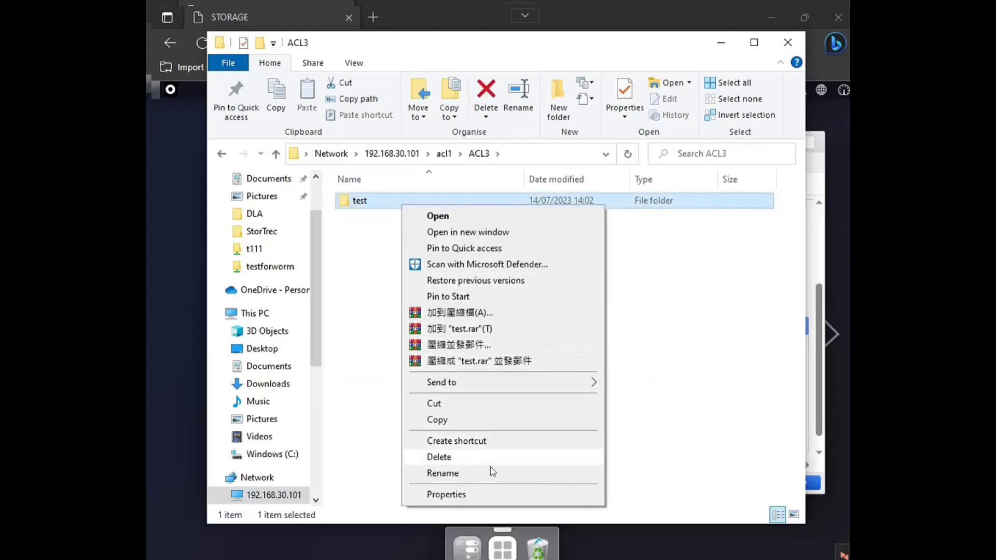
{"action": "left_click", "coordinate": [490, 459]}
{"action": "left_click", "coordinate": [567, 357]}
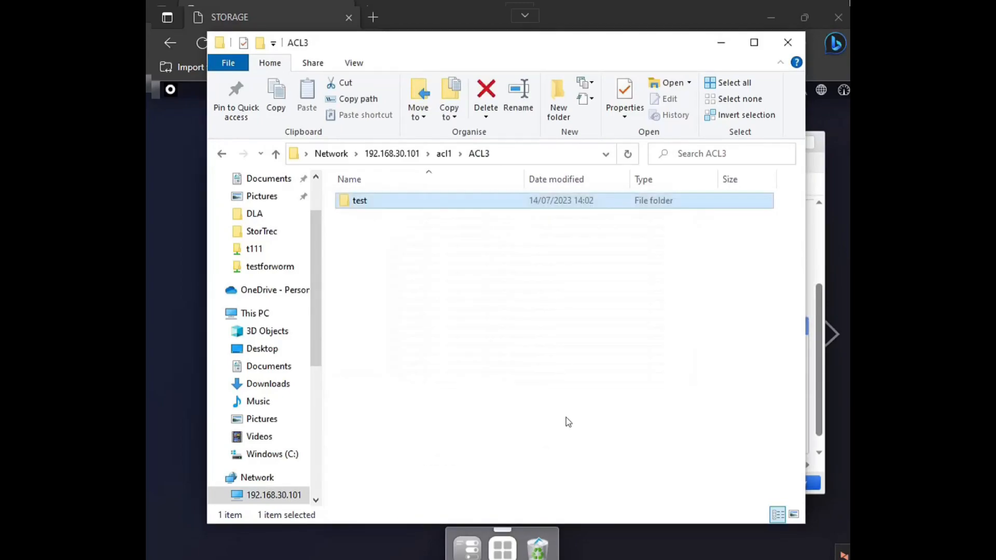